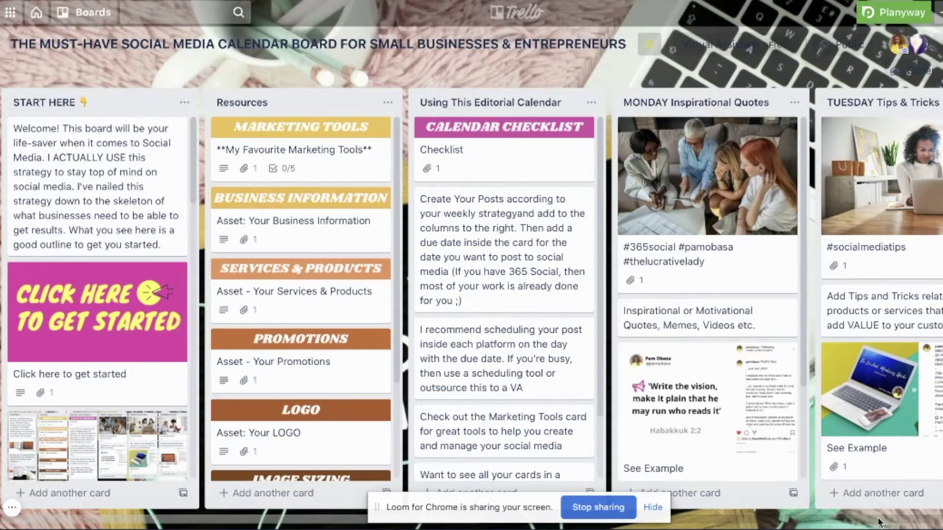
Look through the weekday content lists, from MONDAY Inspirational Quotes to SUNDAY Relevant blog/video, and return to the START HERE list
scroll(933, 428, "right", 10)
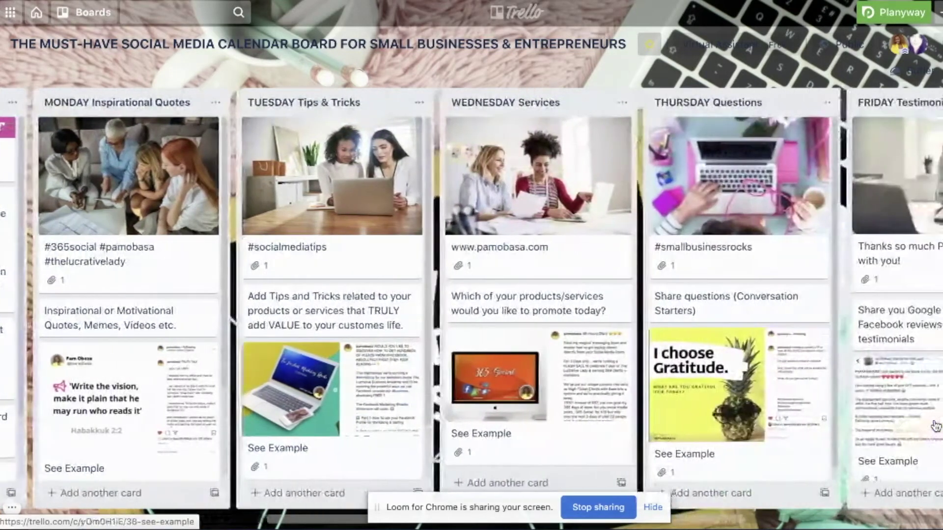
scroll(936, 426, "right", 1)
scroll(891, 240, "right", 5)
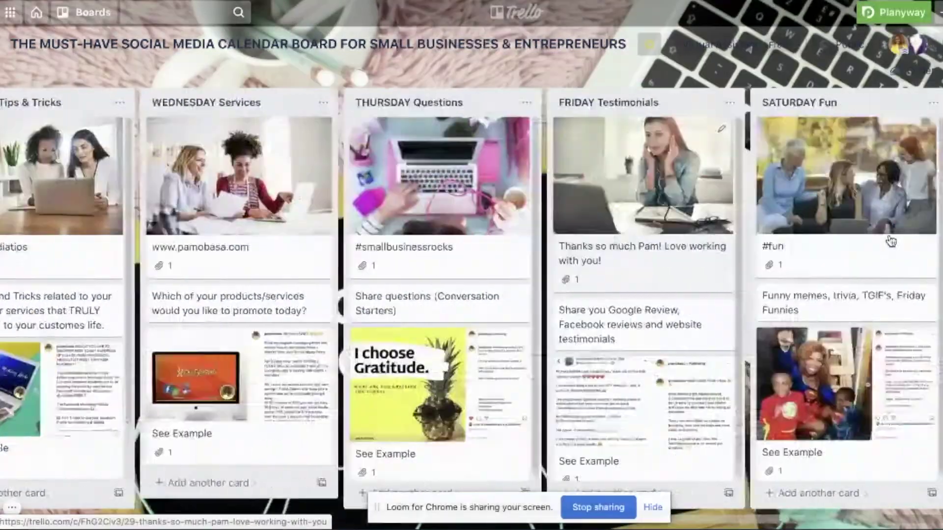
scroll(889, 241, "right", 4)
scroll(830, 255, "left", 3)
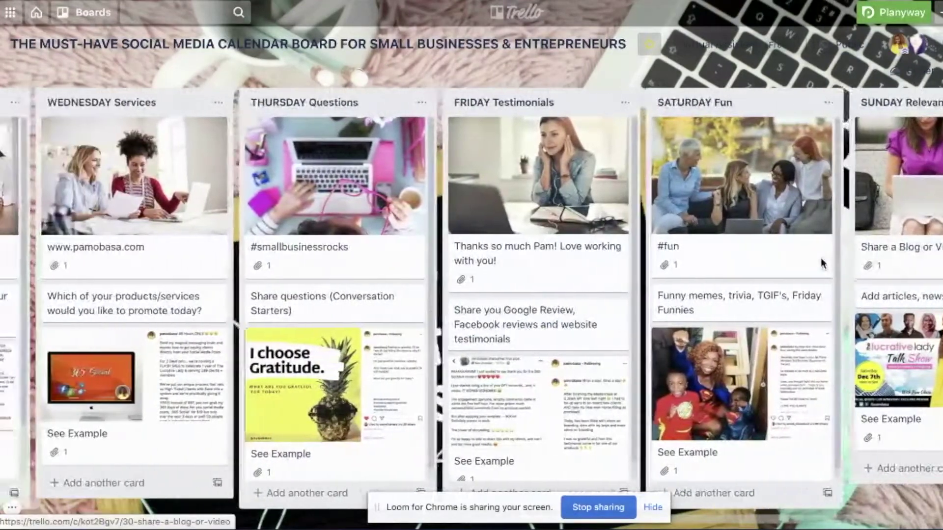
scroll(823, 264, "left", 3)
scroll(781, 282, "right", 1)
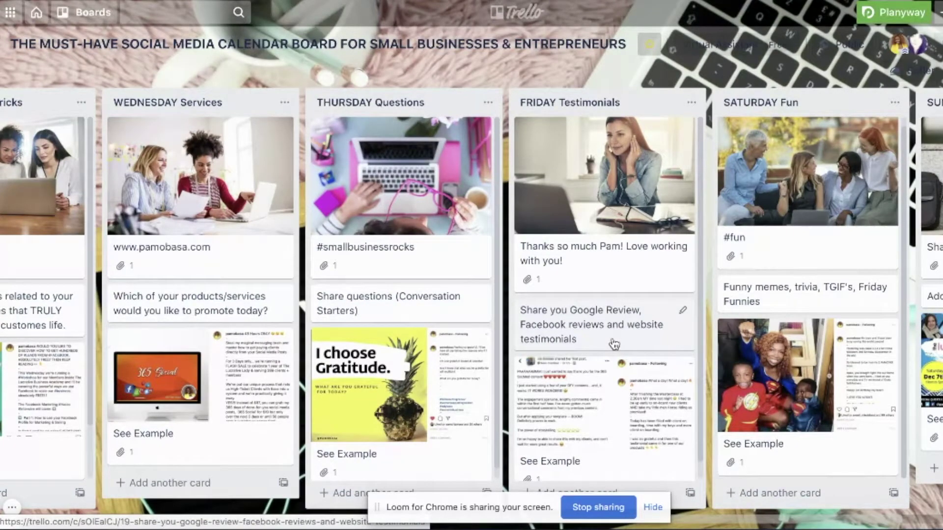
scroll(613, 344, "right", 5)
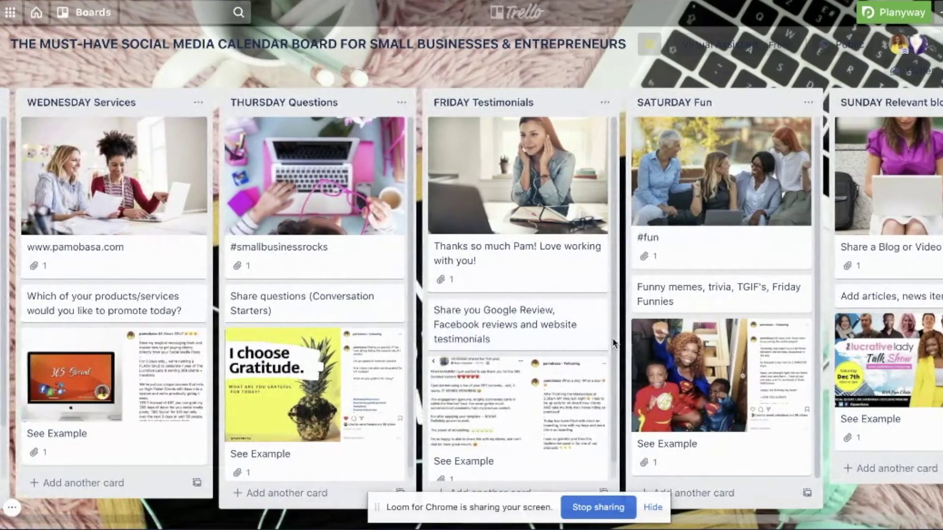
scroll(613, 342, "right", 5)
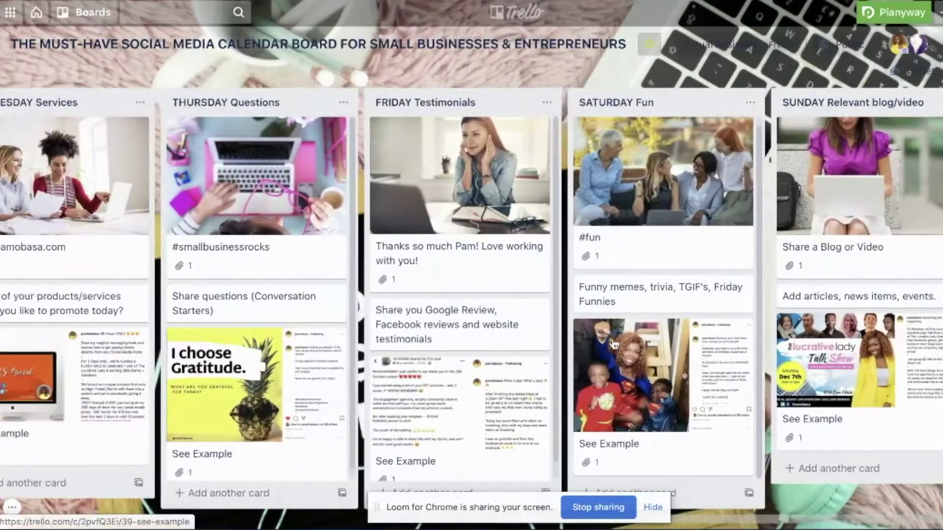
scroll(614, 343, "left", 10)
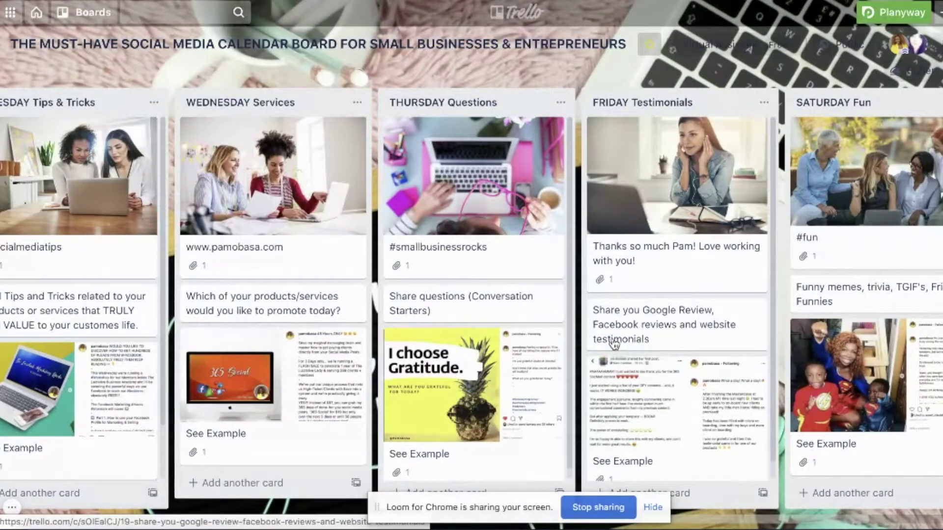
scroll(614, 344, "down", 1)
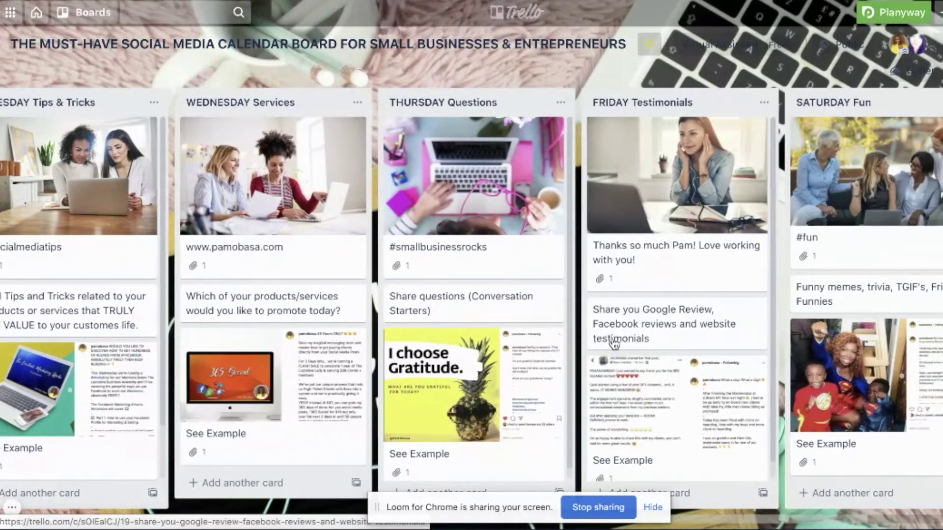
scroll(614, 343, "left", 15)
scroll(614, 344, "left", 2)
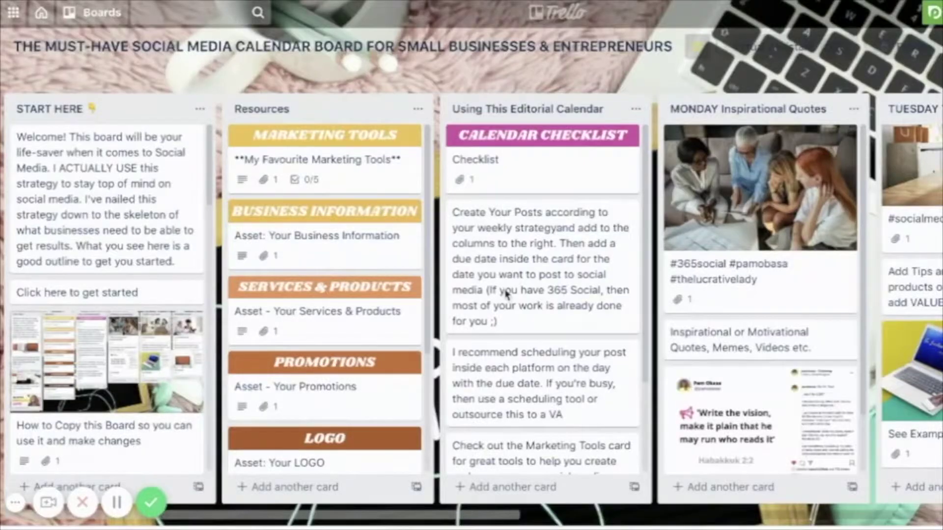
Review the Monday to Thursday lists again alongside the START HERE, Resources and Using This Editorial Calendar lists
scroll(638, 255, "right", 20)
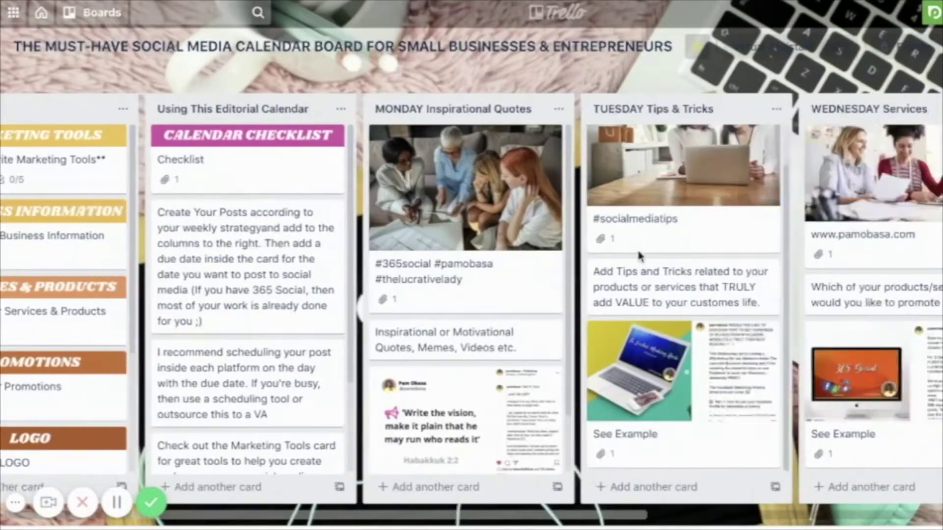
scroll(639, 255, "right", 6)
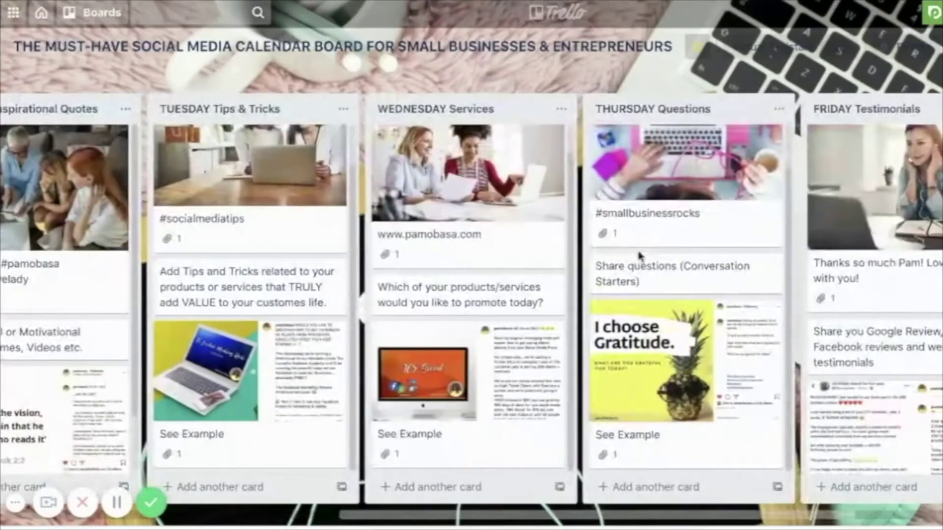
scroll(638, 256, "left", 17)
scroll(638, 255, "left", 9)
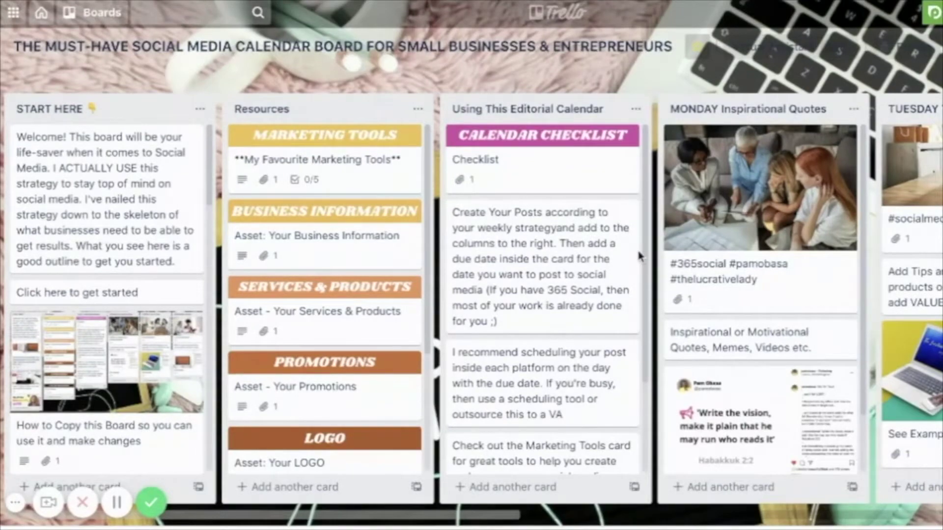
scroll(638, 255, "right", 10)
scroll(639, 255, "left", 9)
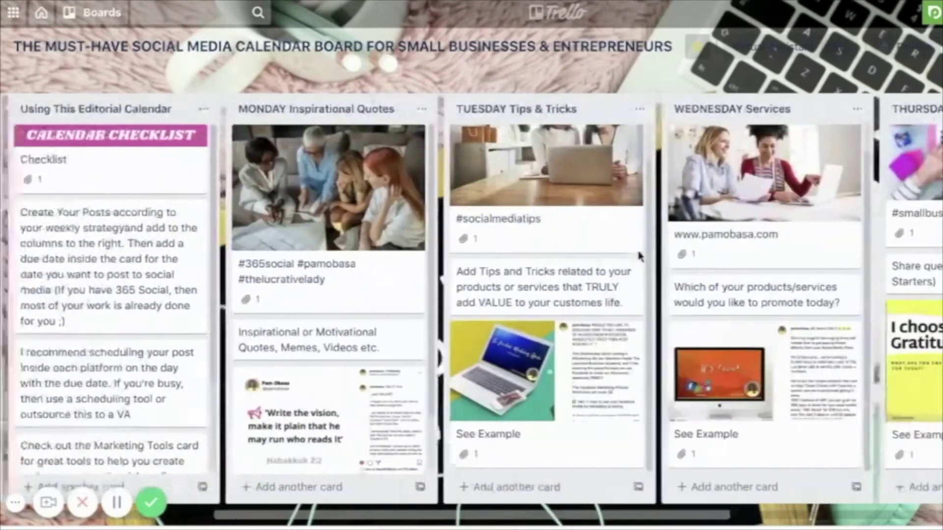
scroll(639, 255, "left", 2)
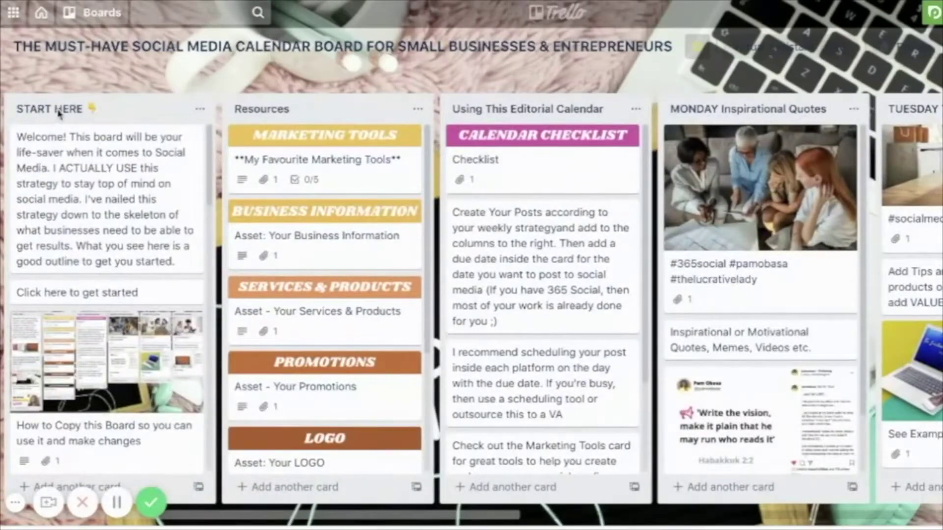
left_click(41, 109)
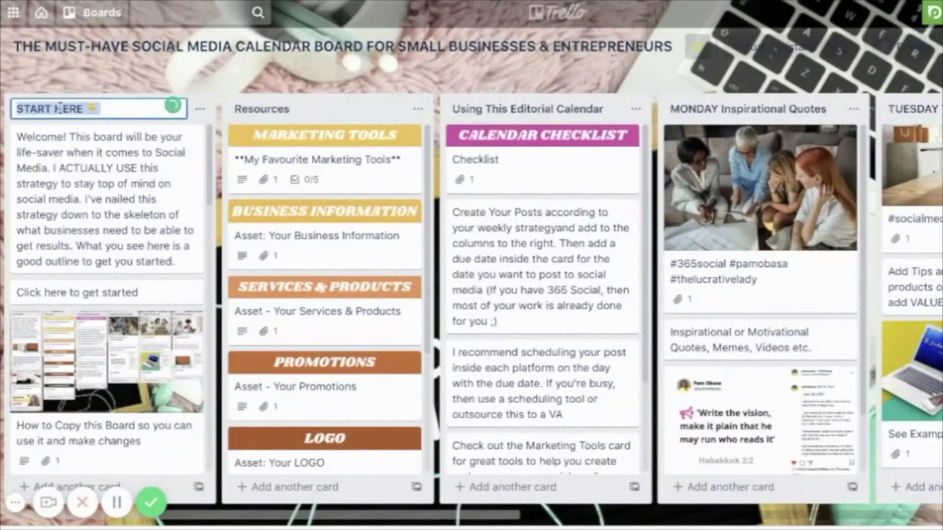
left_click(60, 108)
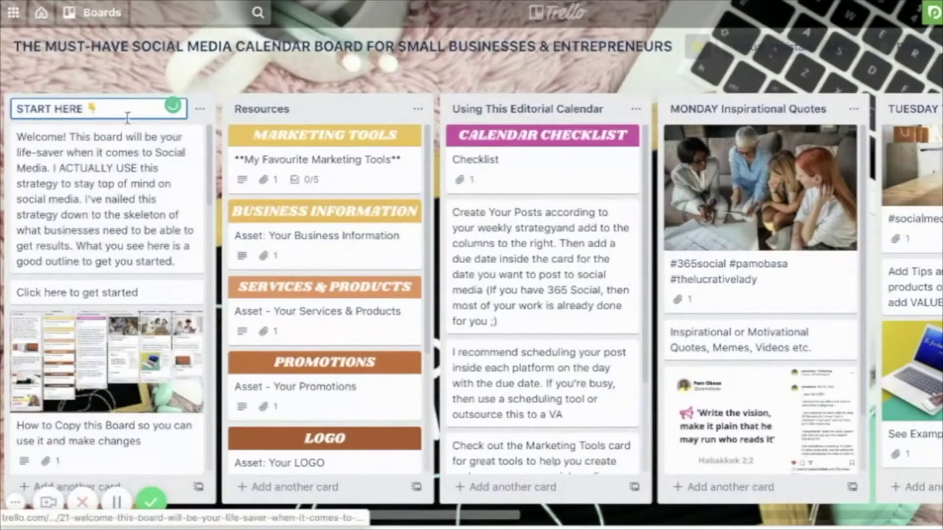
left_click(202, 67)
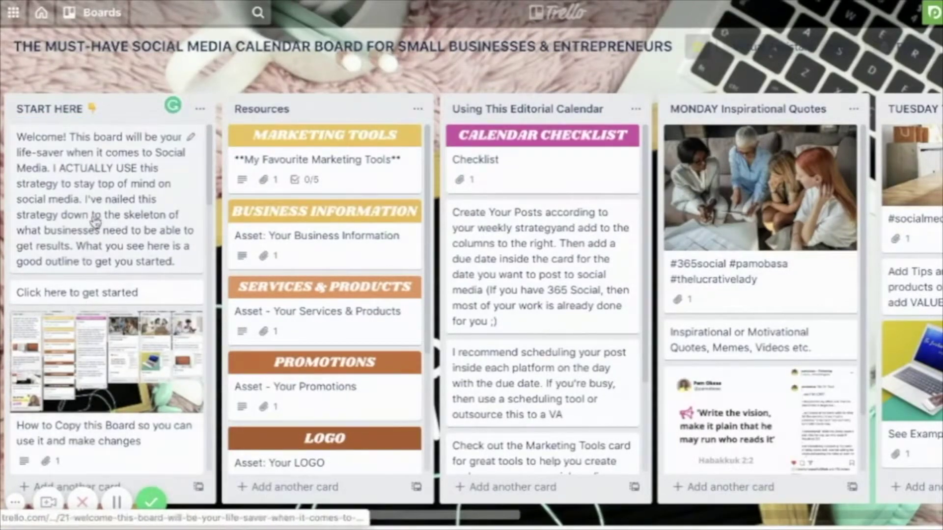
Browse all cards in the START HERE list down to the Bonus #5 video and return to the welcome card
scroll(95, 218, "down", 6)
scroll(91, 361, "down", 5)
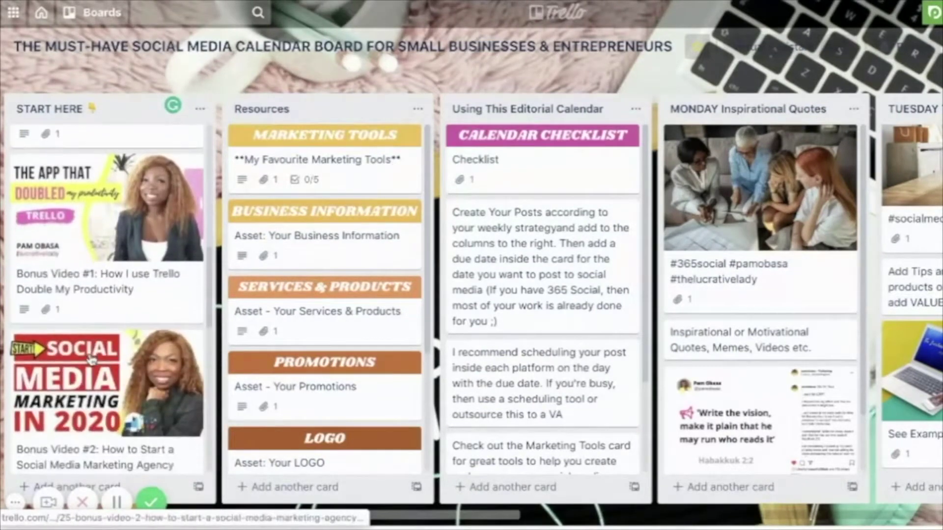
scroll(91, 361, "down", 12)
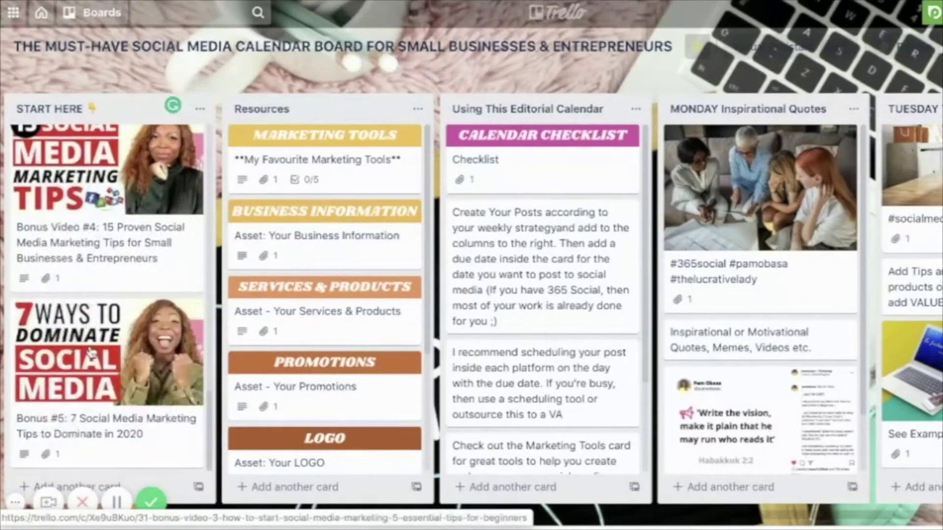
scroll(91, 353, "up", 20)
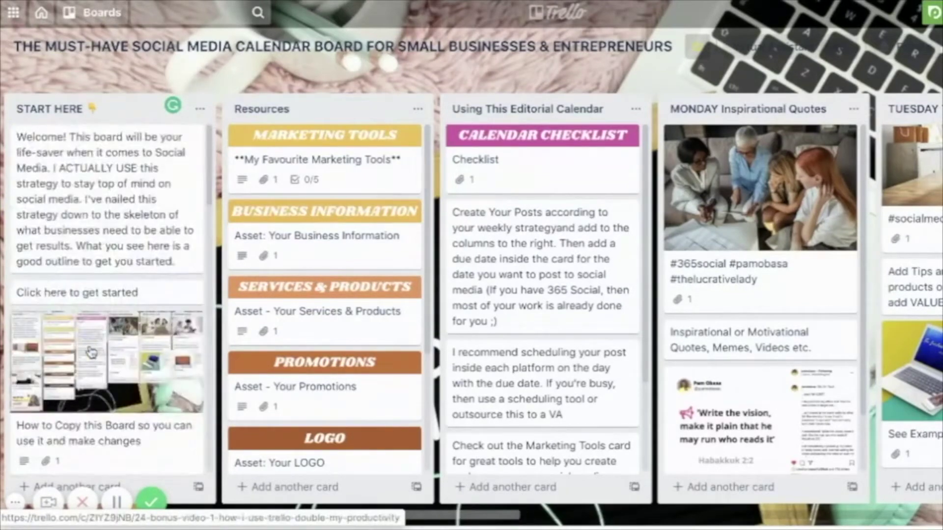
View the details of the "How to Copy this Board so you can use it and make changes" card and close it
scroll(91, 352, "down", 3)
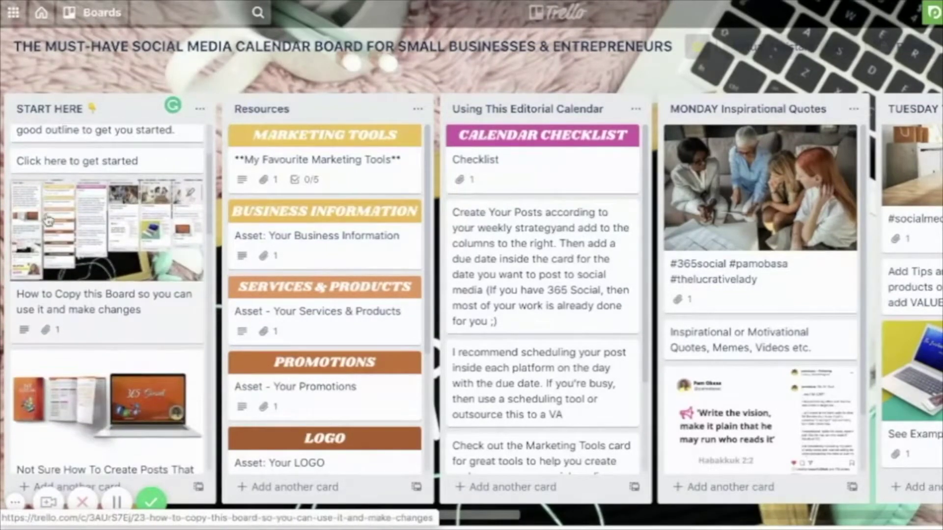
left_click(65, 311)
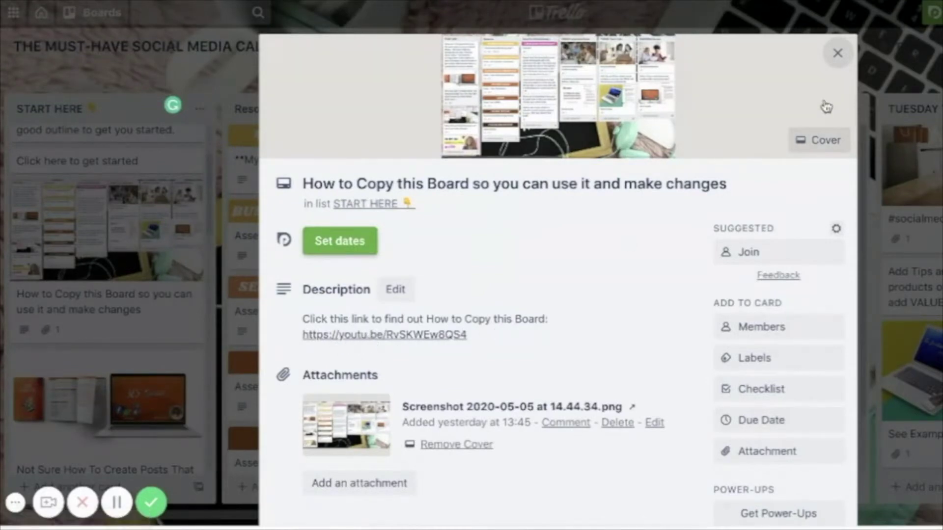
left_click(839, 55)
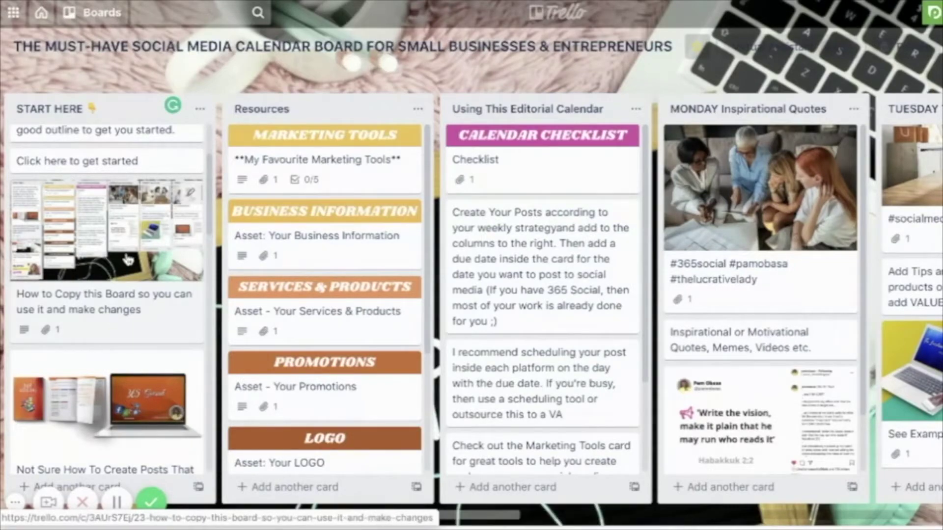
Open the START HERE card about grabbing 365 High-Converting Social Media Posts and read through its description, attachments and activity
scroll(128, 260, "down", 1)
scroll(127, 260, "up", 6)
scroll(128, 260, "down", 3)
scroll(128, 260, "down", 4)
scroll(128, 260, "up", 6)
scroll(128, 261, "down", 6)
scroll(128, 260, "down", 2)
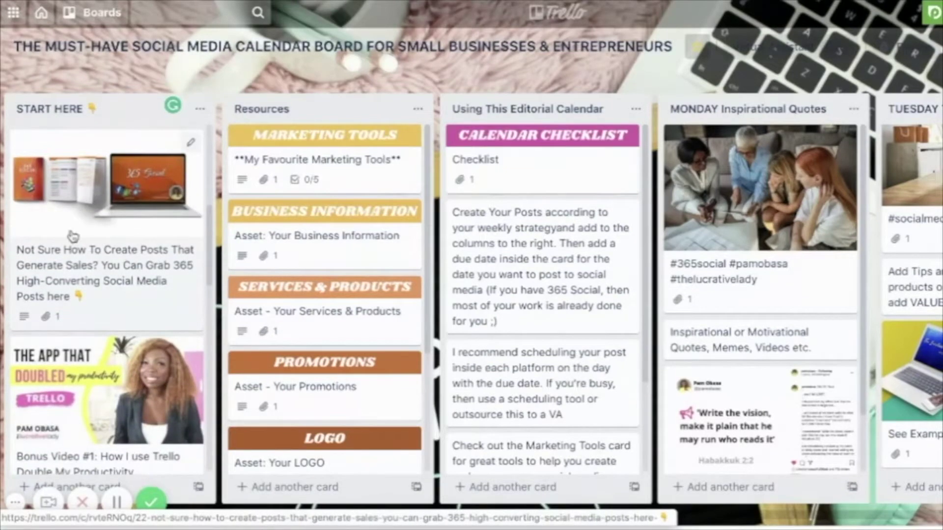
left_click(94, 287)
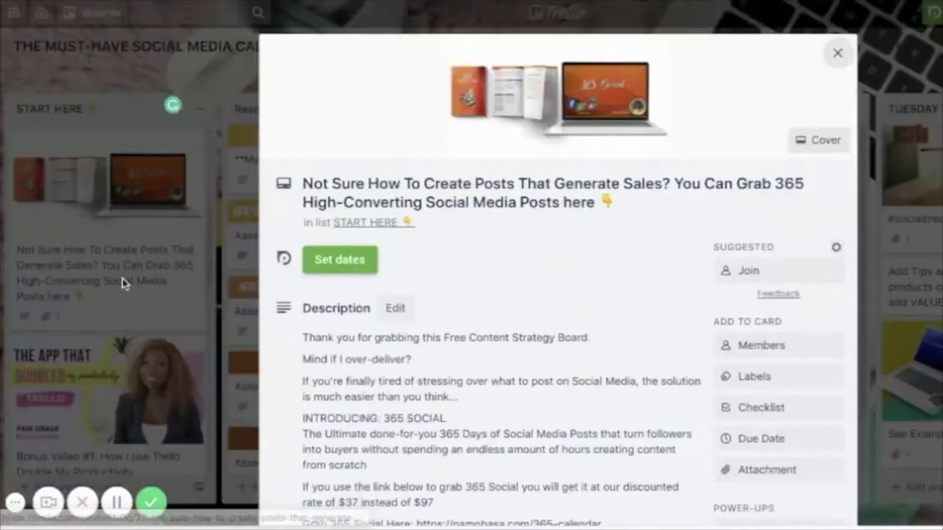
scroll(577, 250, "down", 10)
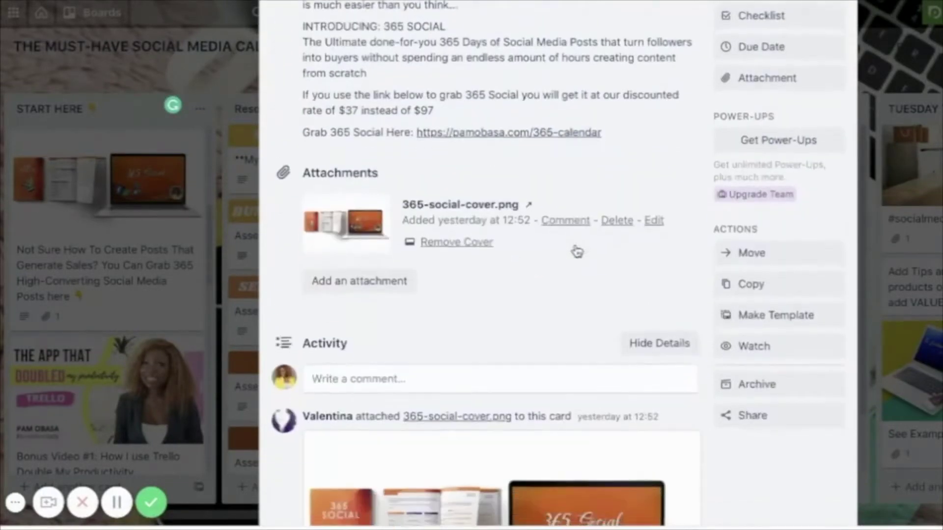
scroll(577, 251, "down", 3)
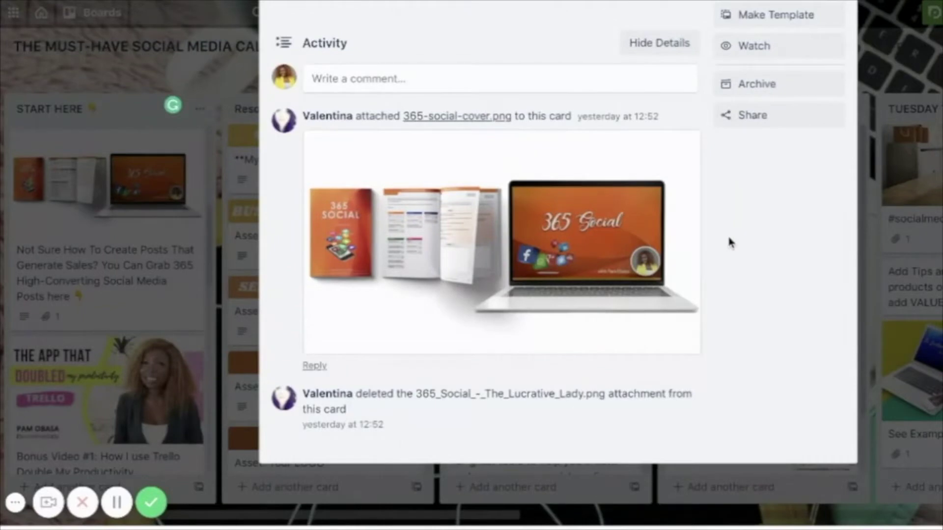
Re-examine the 365 Social discount link and cover image in the open card, and close the card
scroll(728, 242, "up", 5)
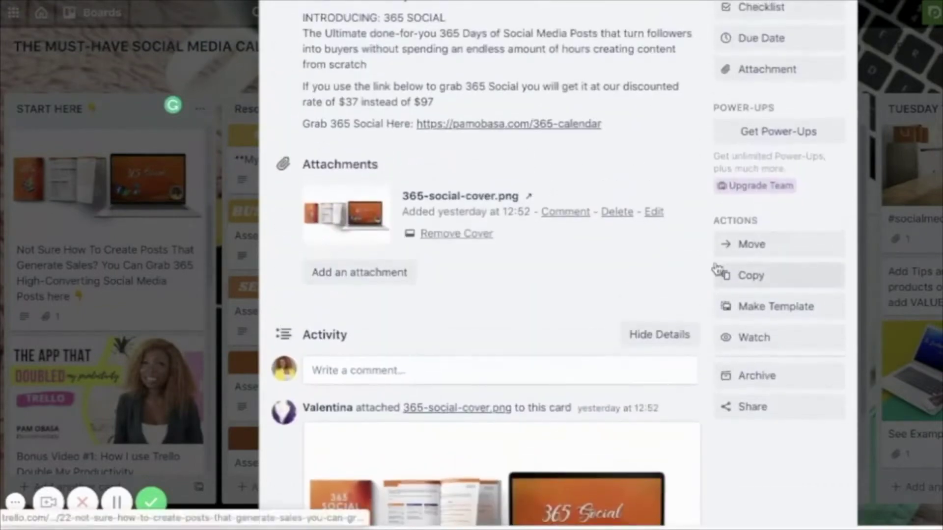
scroll(726, 378, "down", 3)
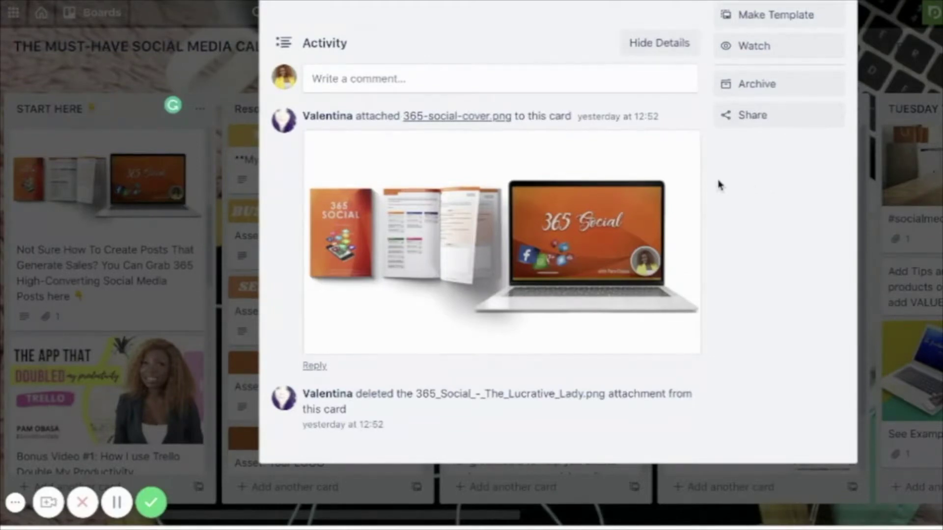
scroll(719, 186, "up", 3)
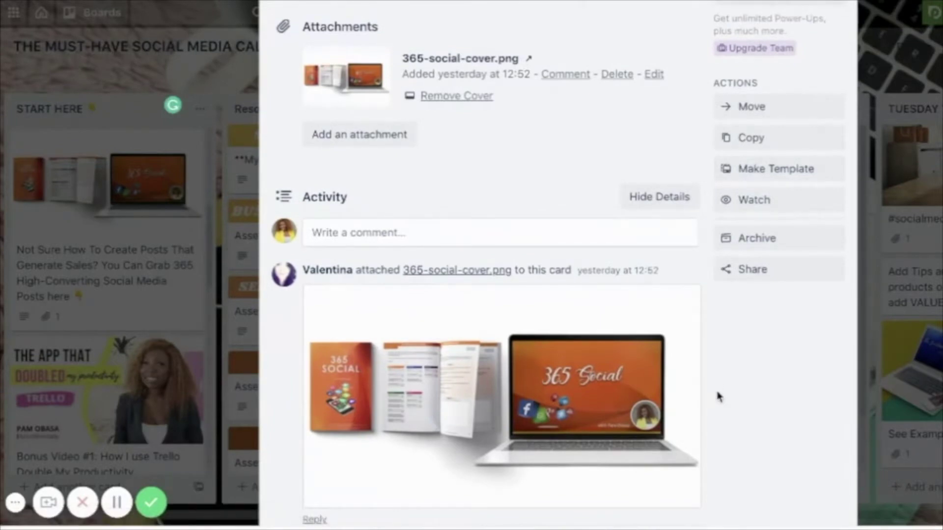
scroll(718, 397, "down", 3)
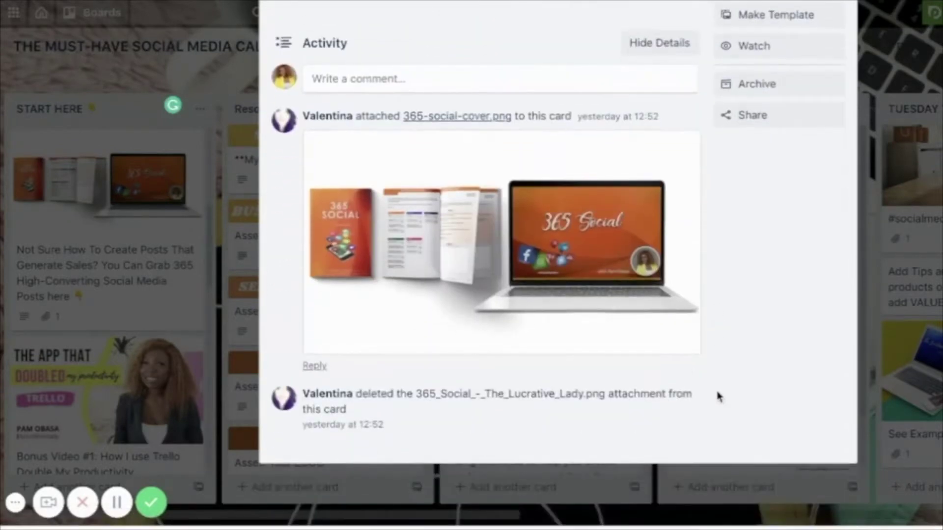
left_click(16, 502)
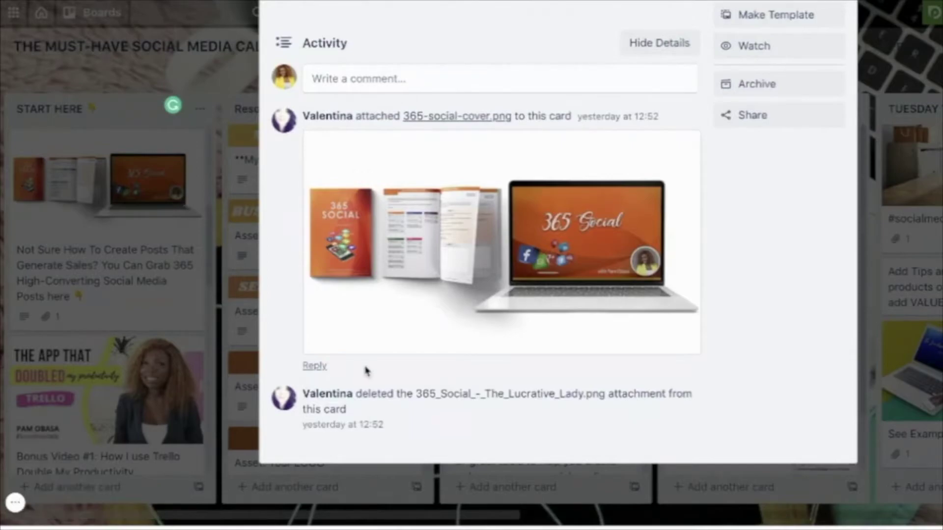
scroll(674, 224, "up", 10)
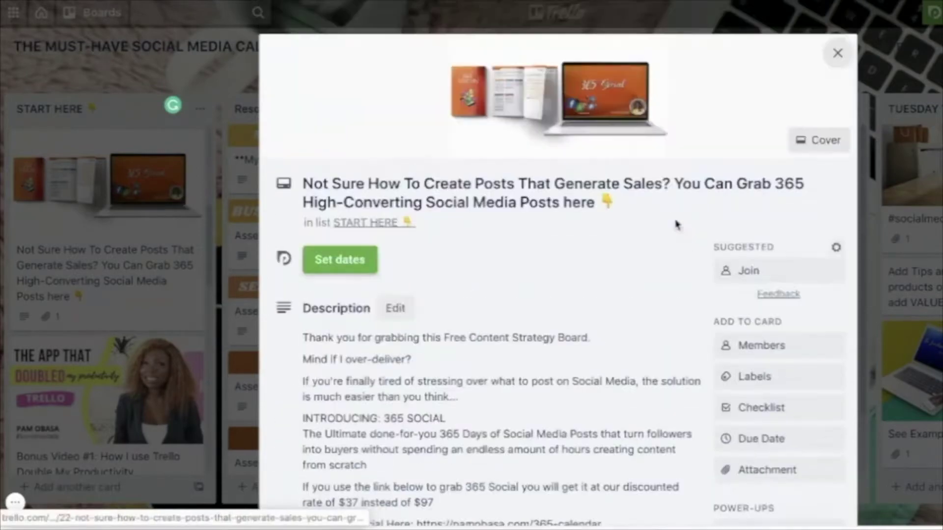
left_click(837, 56)
Browse the START HERE list, view the "Bonus Video #1" card on using Trello to double productivity, and close it
scroll(76, 291, "down", 3)
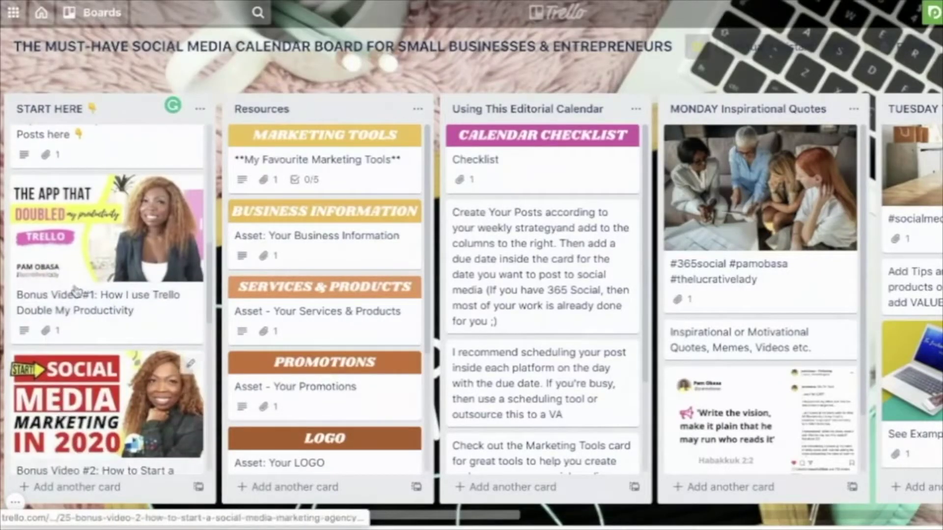
scroll(100, 408, "down", 5)
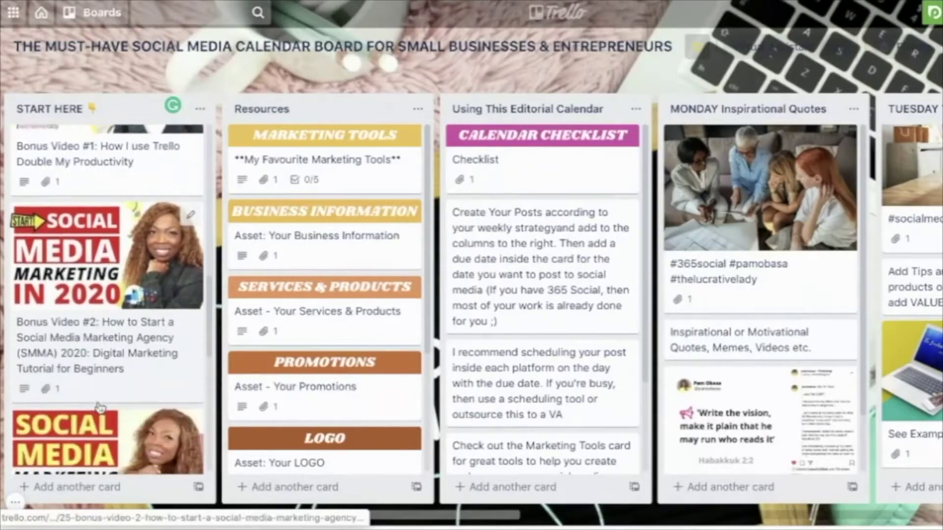
scroll(100, 408, "down", 13)
scroll(100, 407, "up", 20)
scroll(99, 407, "up", 6)
scroll(101, 403, "down", 11)
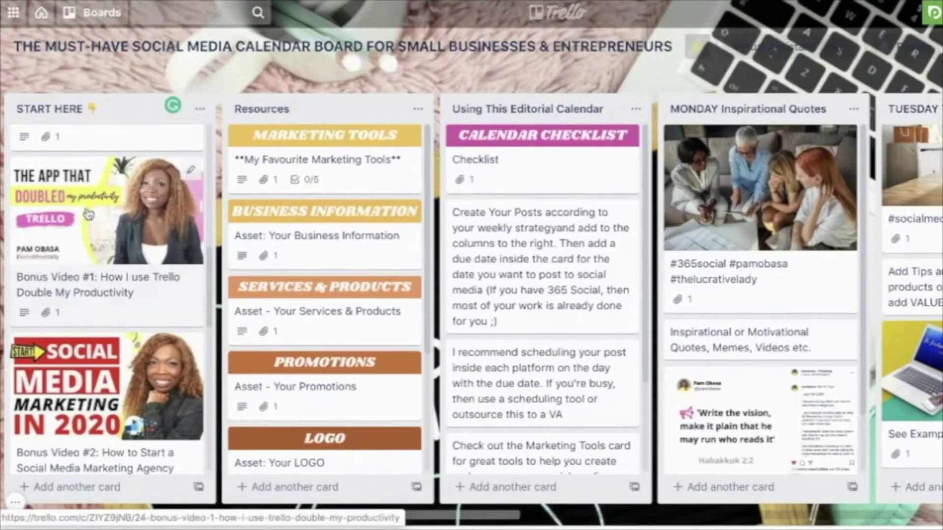
left_click(96, 227)
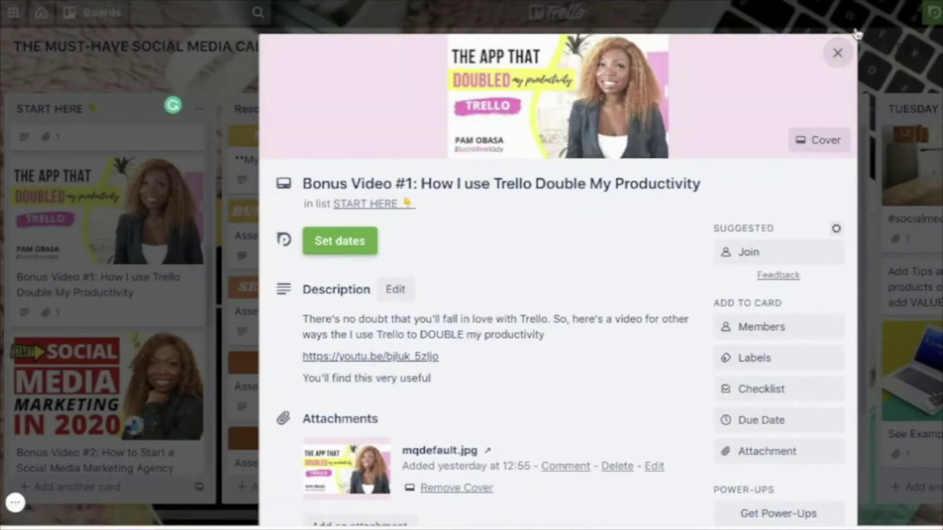
left_click(837, 54)
Read the "Bonus Video #2" card's description on starting a social media marketing agency, and close the card
scroll(79, 285, "down", 3)
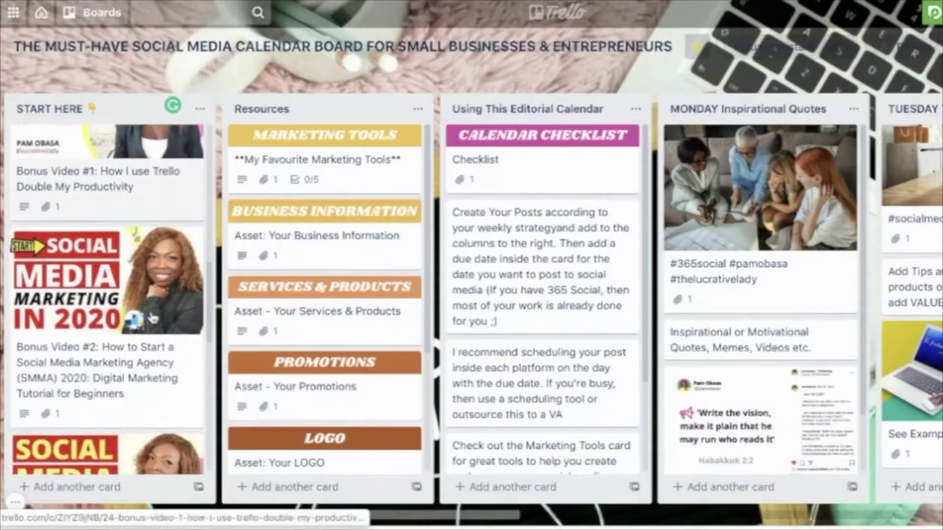
left_click(79, 284)
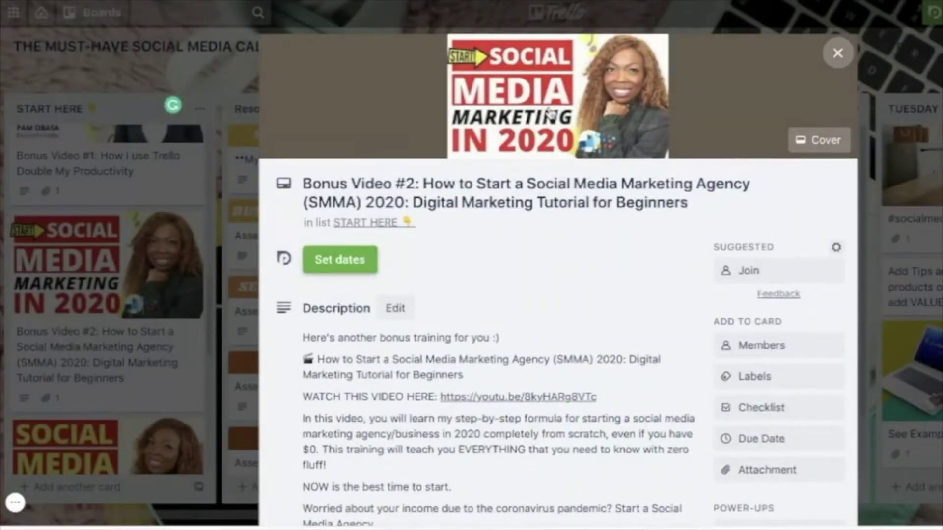
scroll(546, 288, "down", 3)
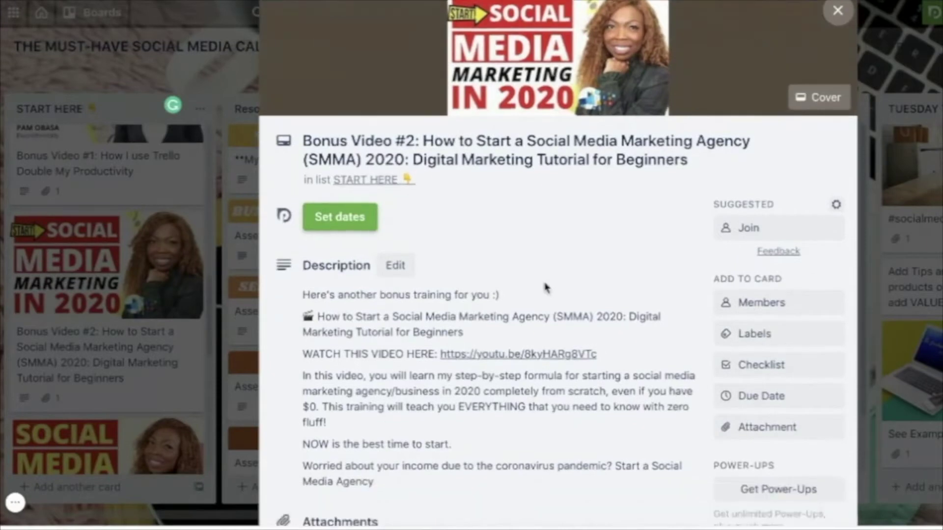
scroll(547, 288, "up", 3)
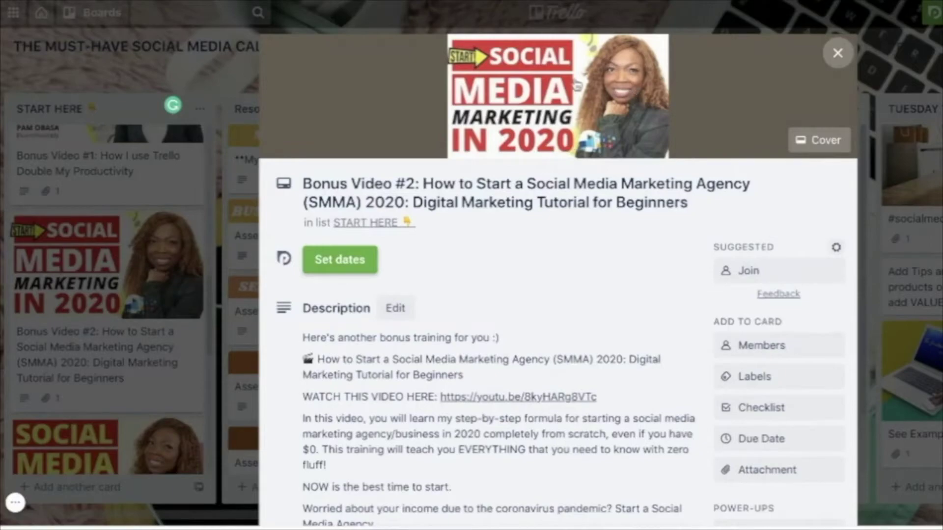
left_click(838, 54)
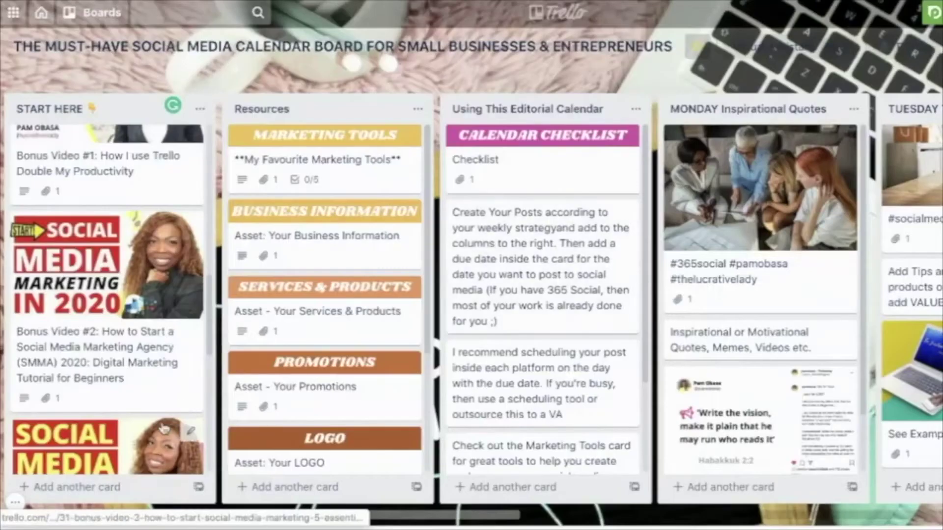
View the "Bonus Video #3" card on 5 essential social media marketing tips for beginners, and close it
scroll(41, 391, "down", 3)
scroll(41, 391, "down", 2)
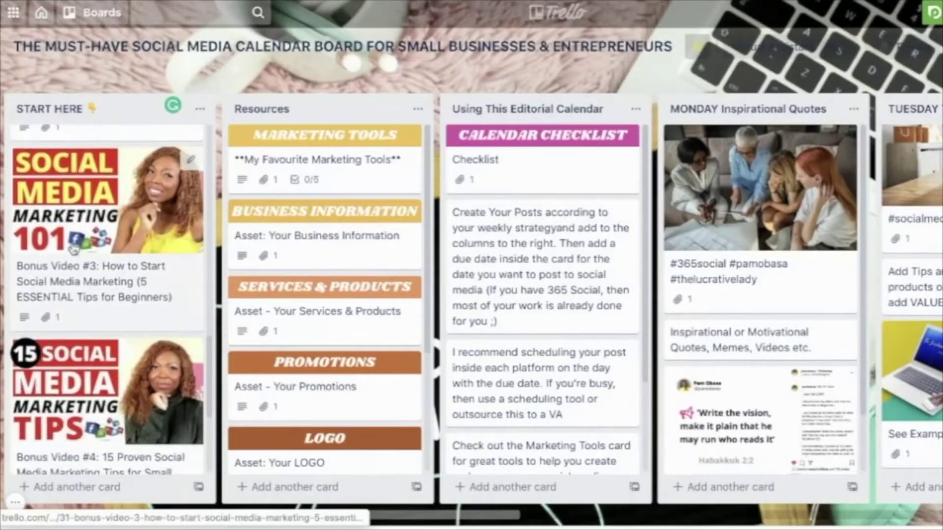
left_click(62, 206)
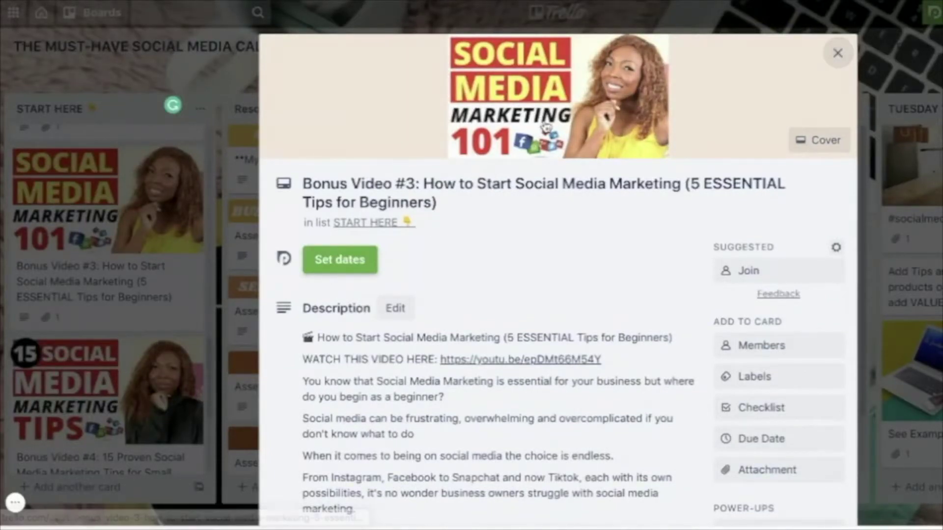
left_click(838, 55)
View the "Bonus Video #4" card on 15 proven social media marketing tips for small businesses, and close it
scroll(74, 339, "down", 3)
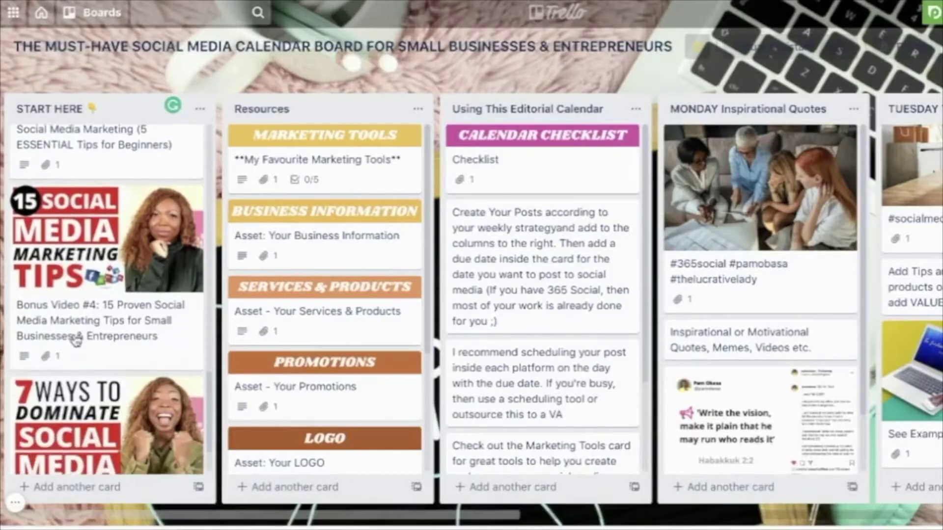
scroll(69, 255, "down", 1)
left_click(68, 199)
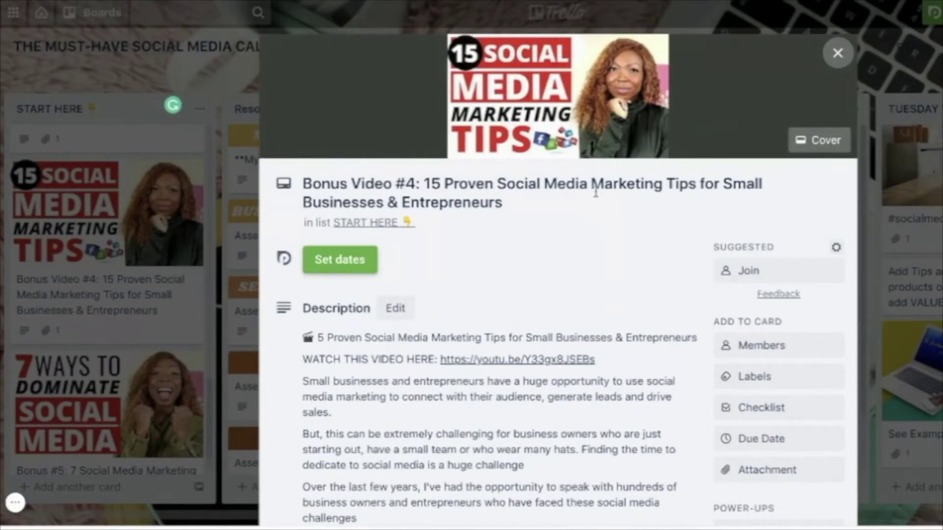
left_click(838, 53)
View the "Bonus #5" card on 7 tips to dominate in 2020, close it, and return to START HERE's welcome card
scroll(126, 308, "down", 2)
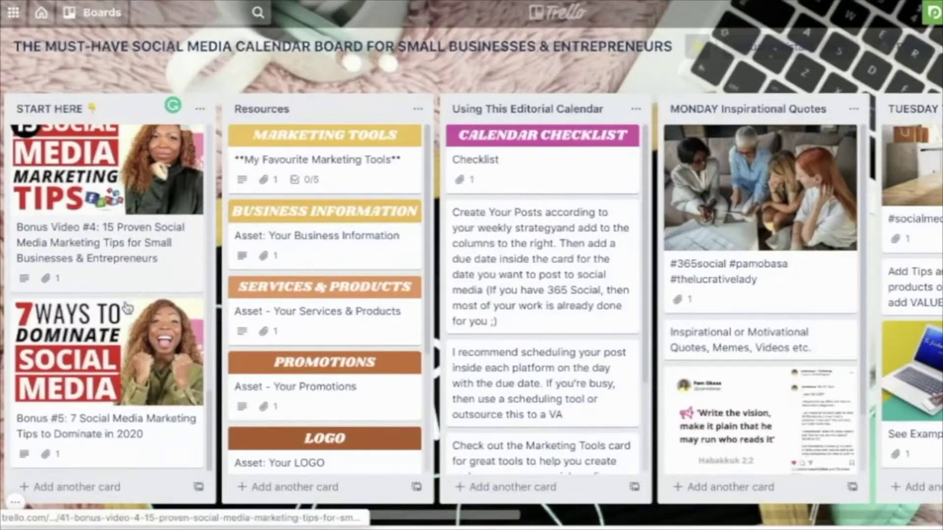
left_click(92, 364)
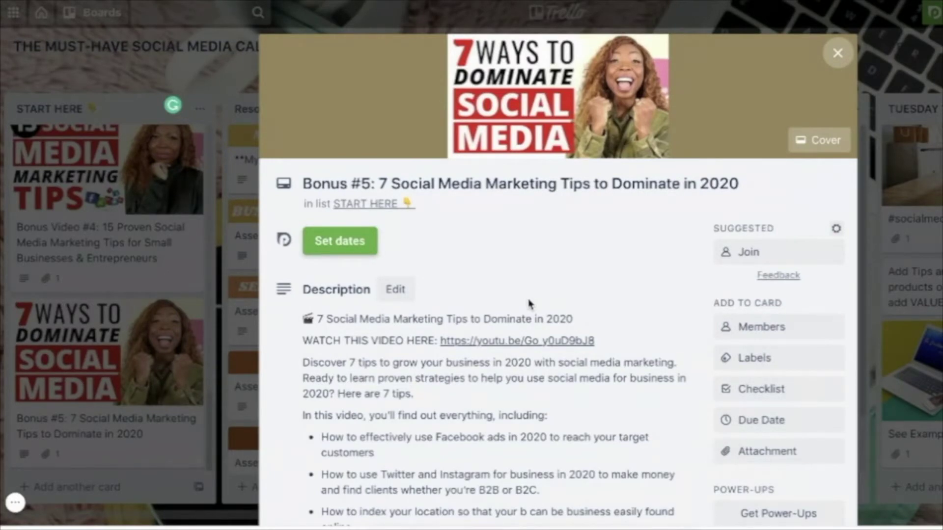
left_click(839, 53)
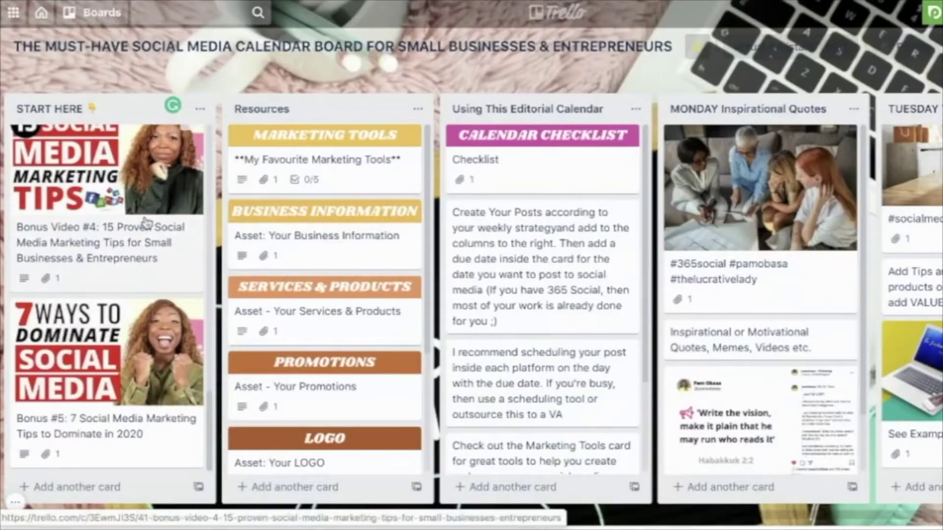
scroll(97, 356, "up", 10)
scroll(96, 355, "down", 10)
scroll(96, 355, "up", 15)
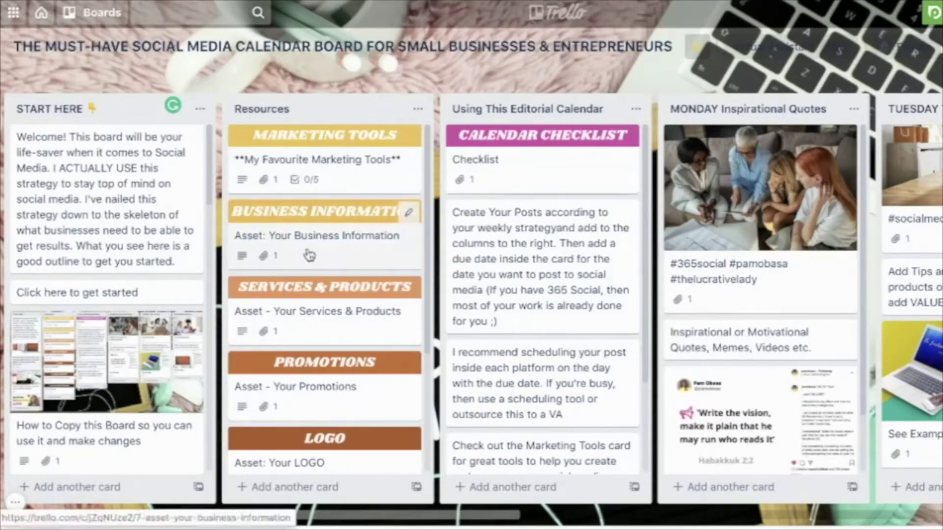
Examine the description and My Marketing Tools checklist in the Resources card "My Favourite Marketing Tools", and close the card
scroll(308, 251, "down", 4)
scroll(307, 254, "up", 4)
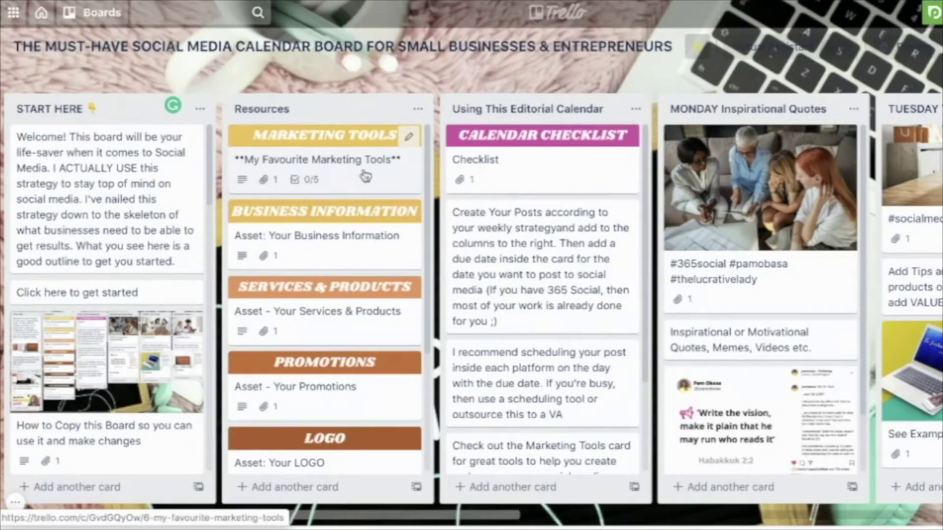
left_click(315, 166)
scroll(515, 295, "down", 3)
scroll(516, 297, "down", 3)
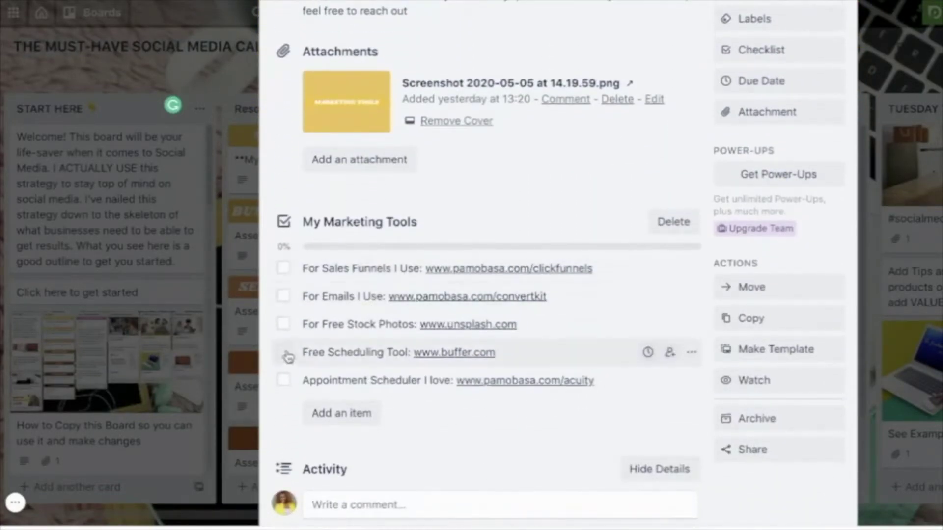
scroll(419, 292, "up", 7)
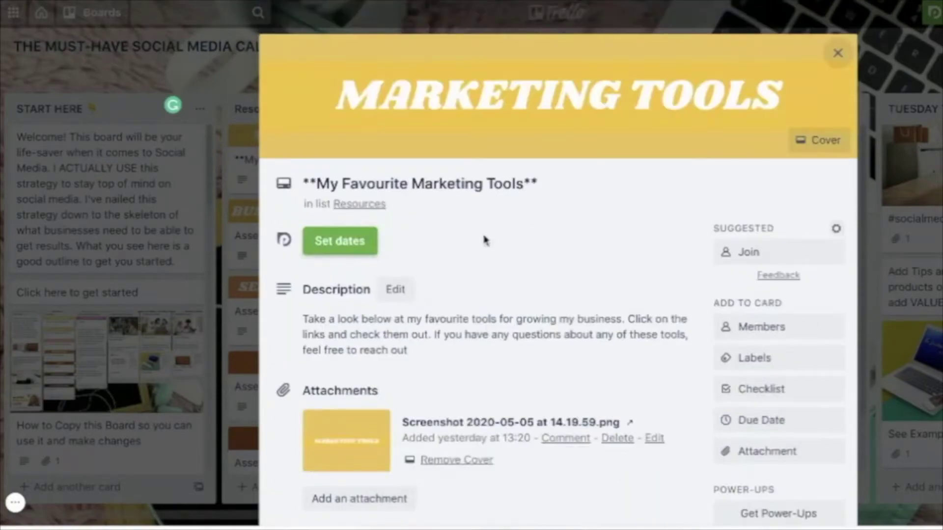
left_click(837, 52)
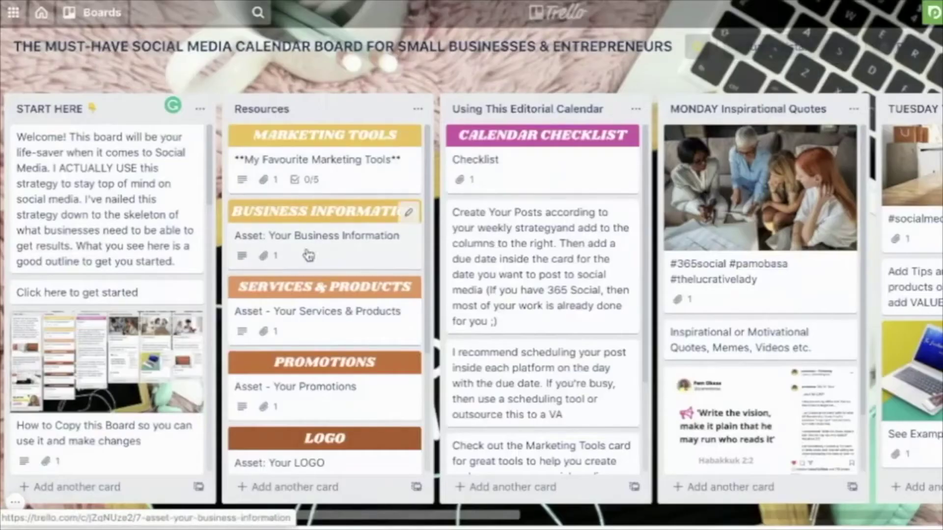
View and close the "Asset: Your Business Information" card, and look over the remaining Resources cards down to Color Branding
left_click(332, 223)
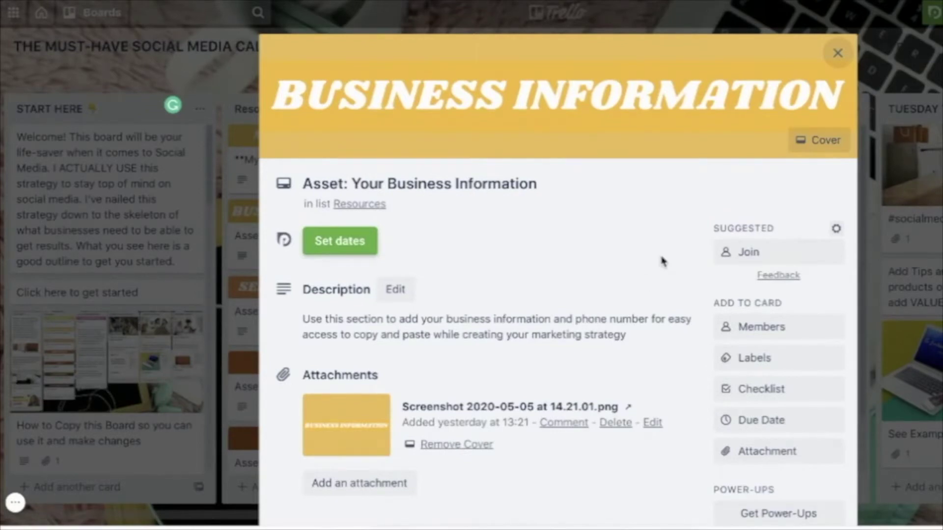
left_click(838, 52)
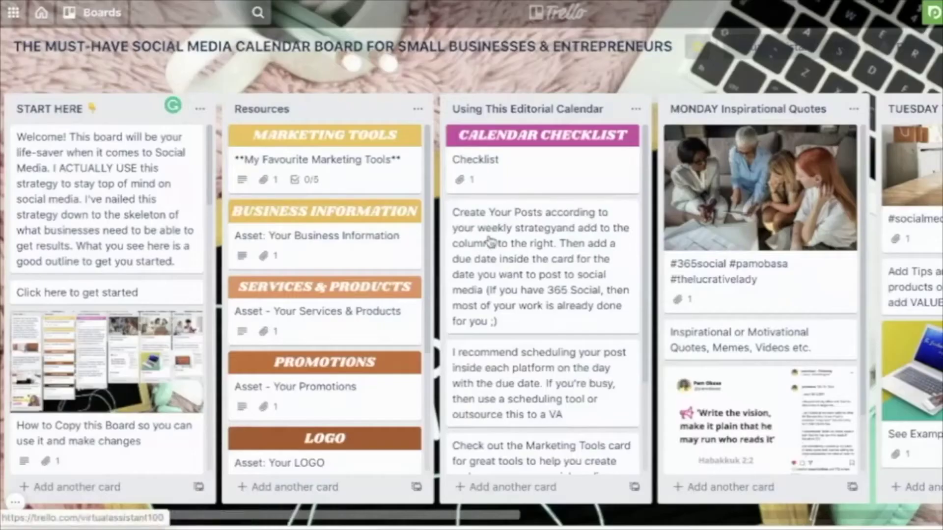
scroll(333, 304, "down", 2)
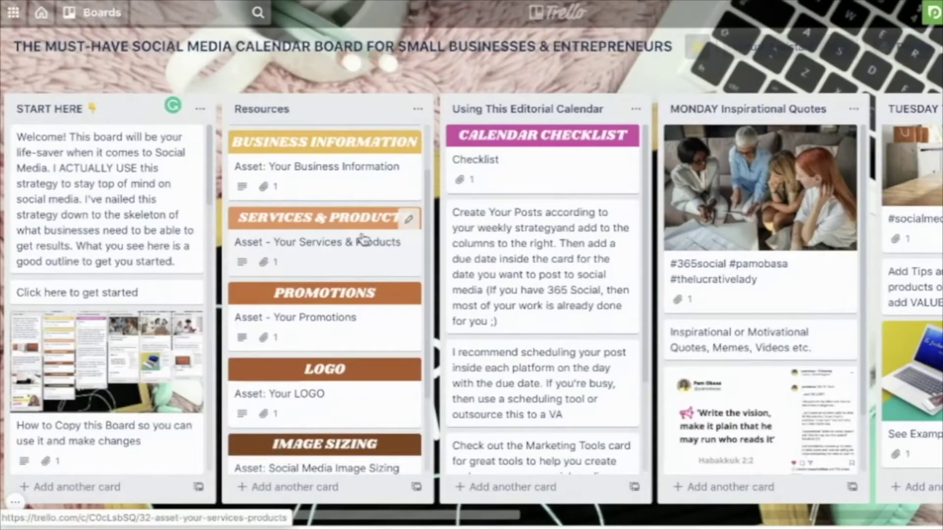
scroll(305, 250, "down", 2)
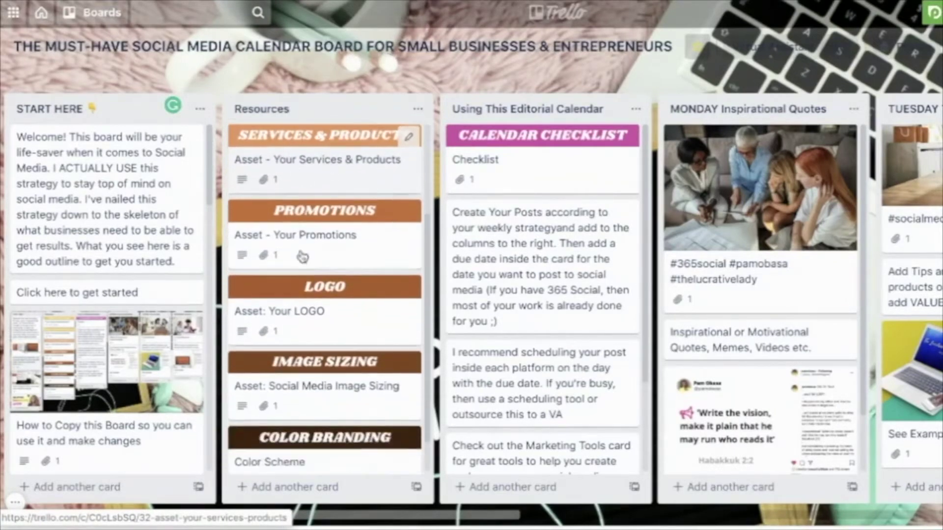
scroll(330, 241, "down", 1)
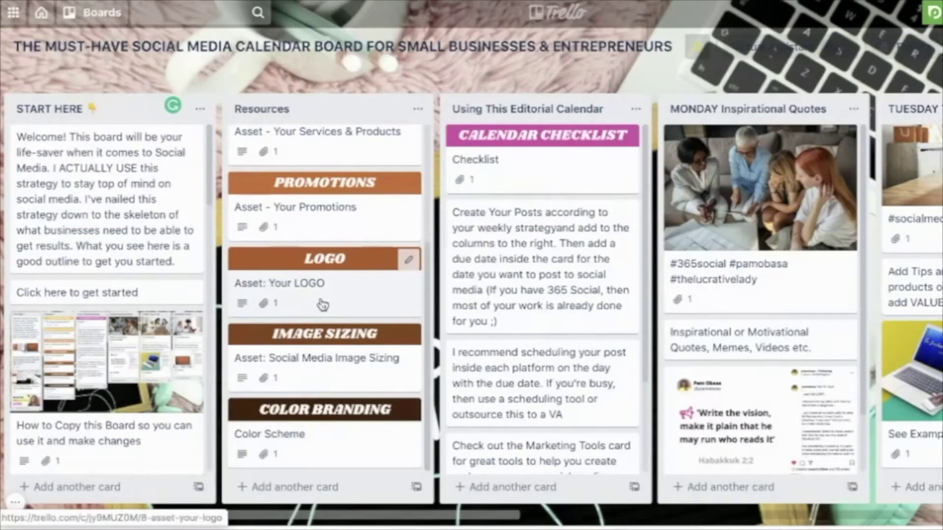
scroll(322, 305, "up", 4)
Review the "Using This Editorial Calendar" list from the Calendar Checklist card down to the calendar format card
scroll(322, 305, "right", 5)
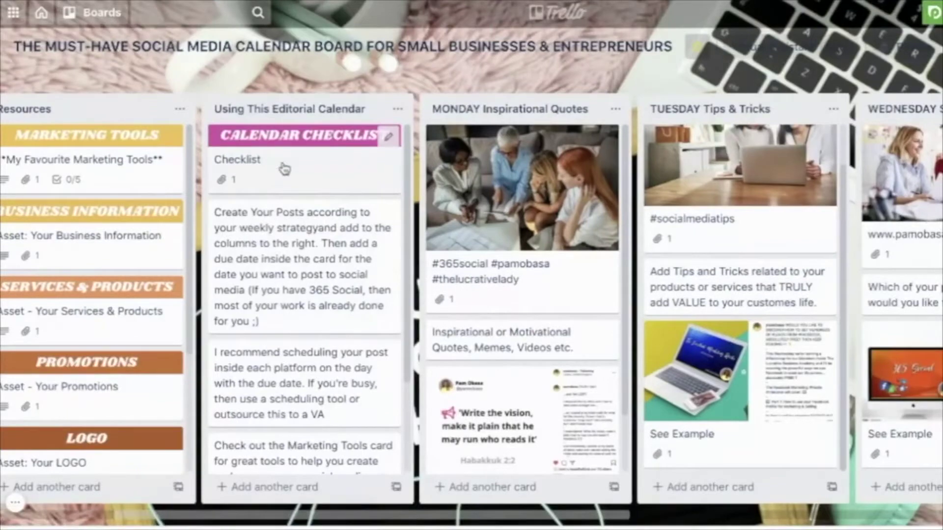
scroll(326, 369, "down", 3)
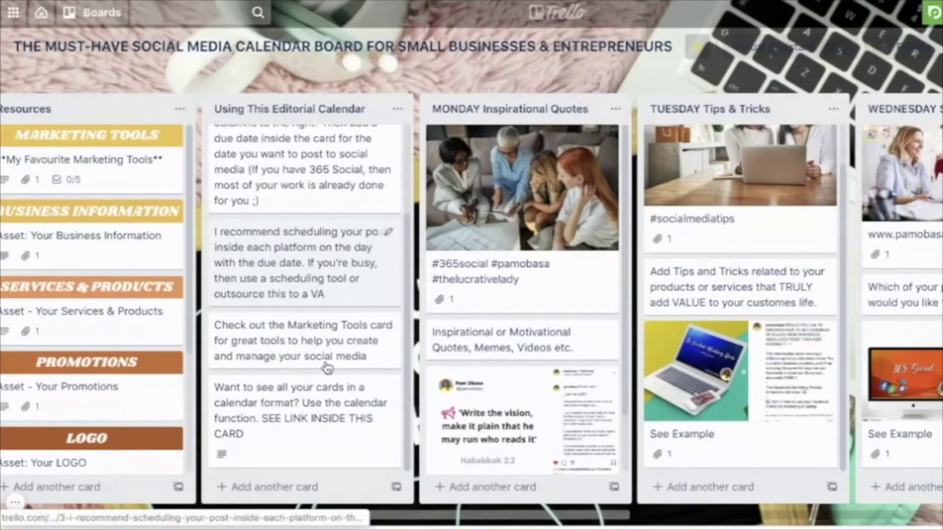
scroll(326, 369, "up", 3)
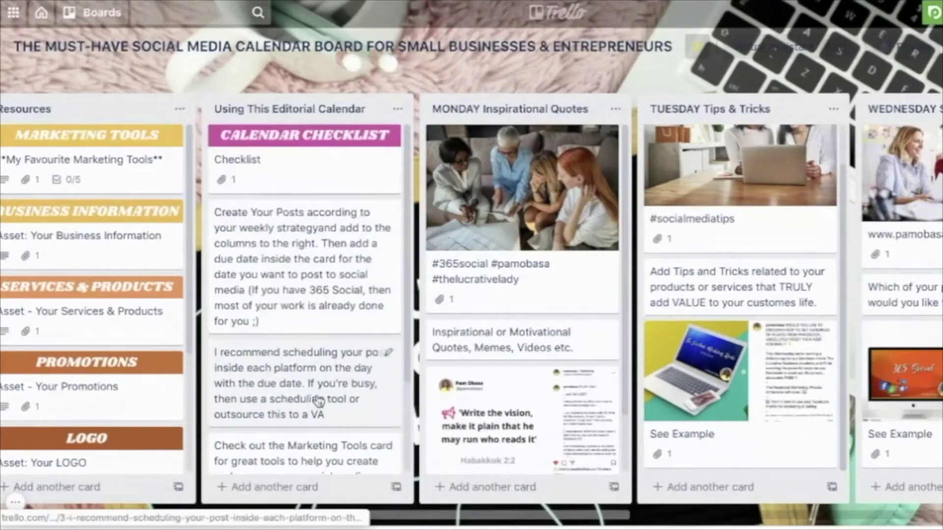
scroll(318, 400, "down", 3)
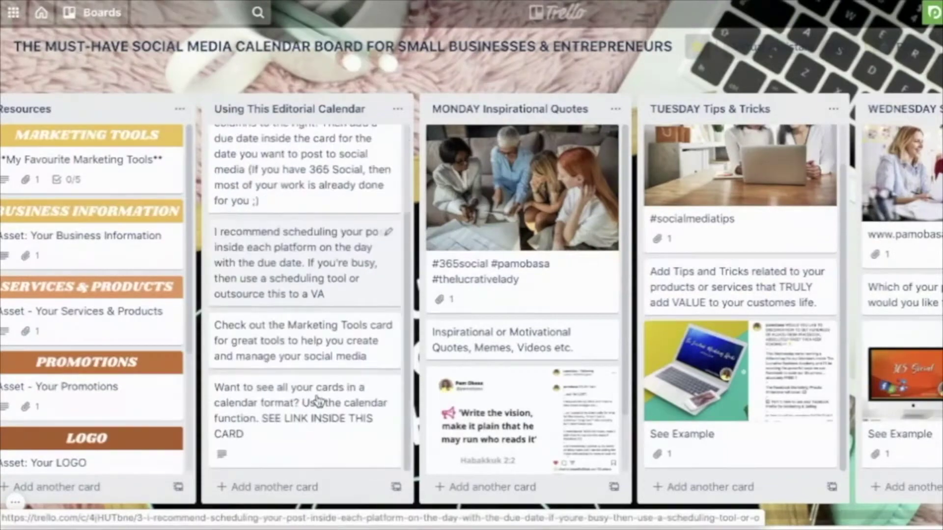
scroll(318, 400, "up", 3)
Look across the weekday content lists from MONDAY Inspirational Quotes to FRIDAY Testimonials
scroll(318, 400, "right", 6)
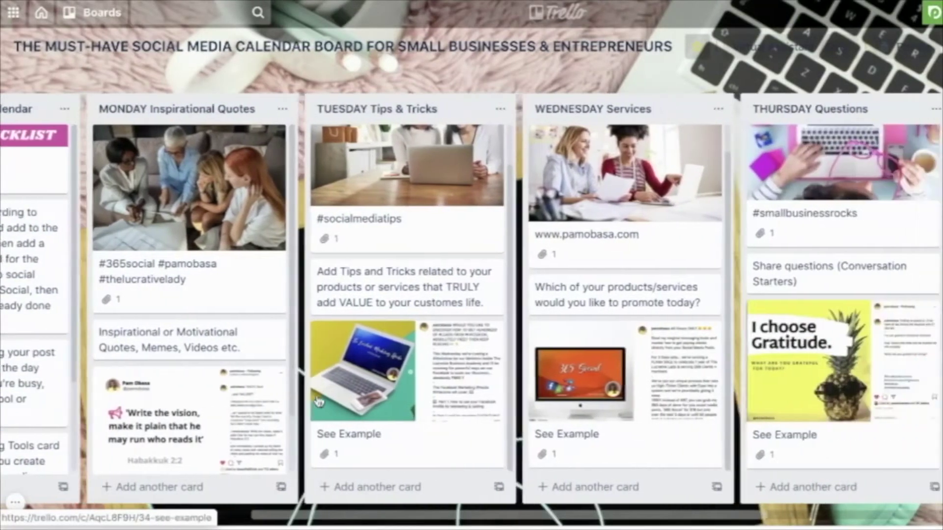
scroll(318, 400, "right", 2)
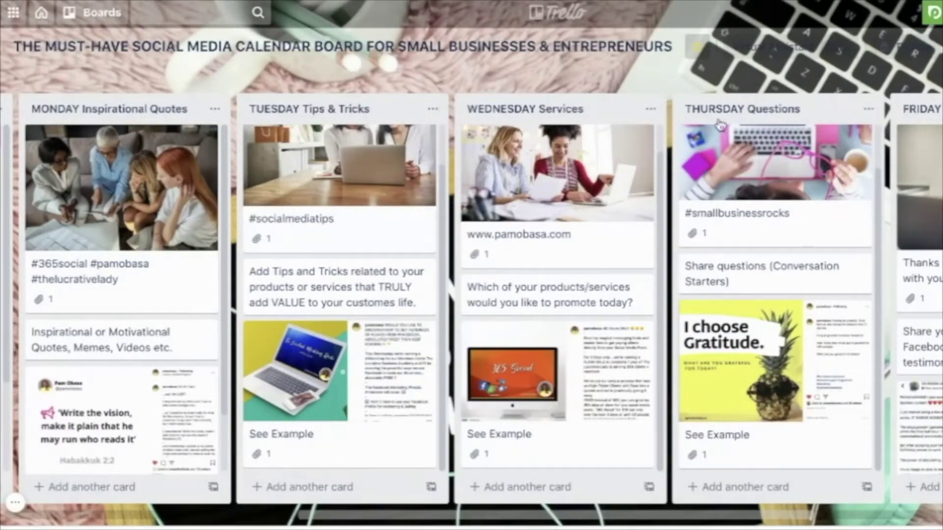
scroll(902, 123, "right", 10)
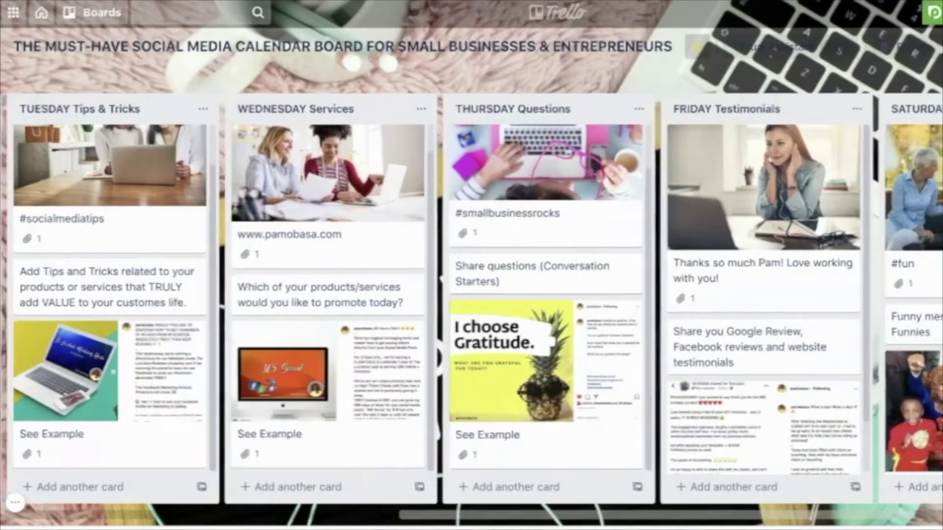
scroll(901, 122, "left", 10)
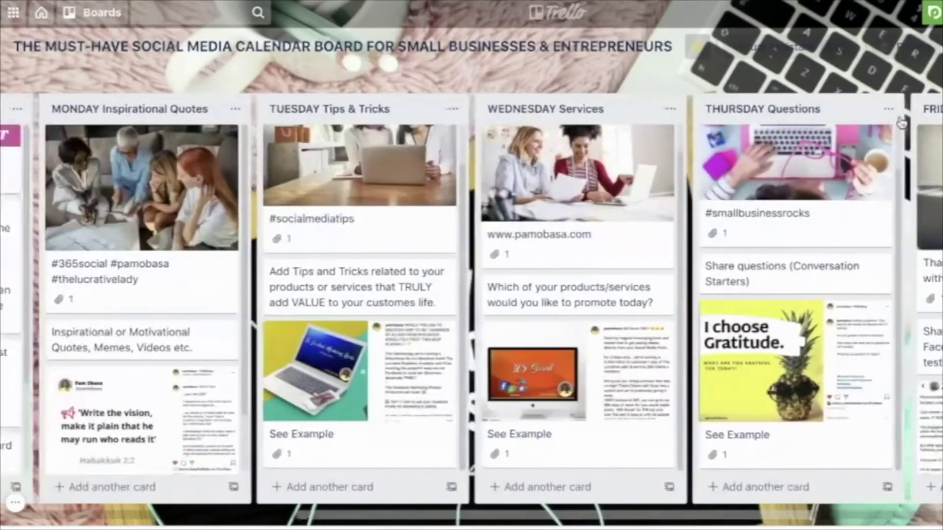
scroll(901, 123, "right", 5)
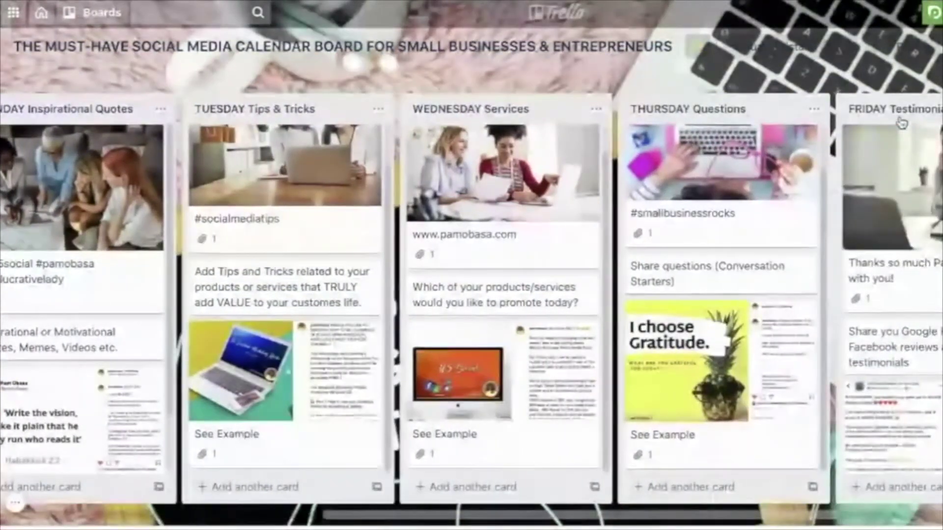
Examine the sample post screenshot in the "See Example" card of the MONDAY Inspirational Quotes list, and close the card
scroll(902, 122, "left", 1)
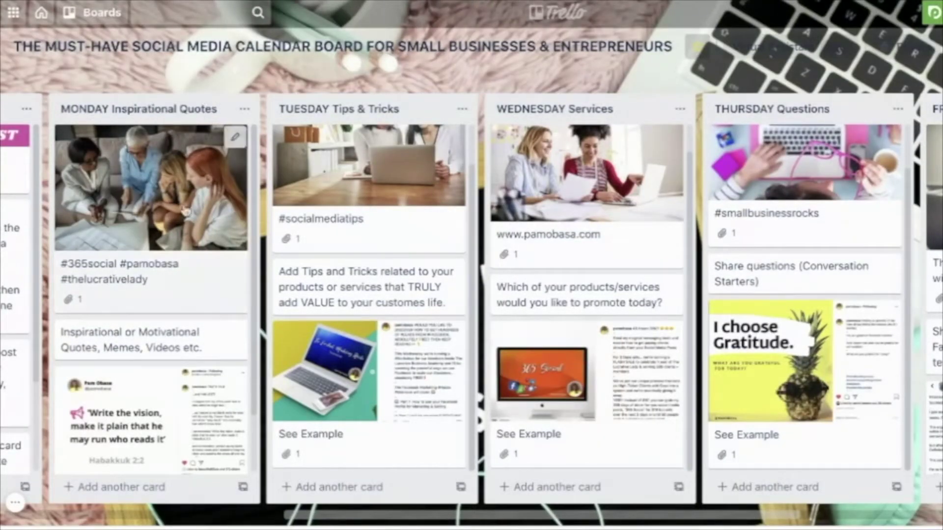
scroll(122, 223, "down", 2)
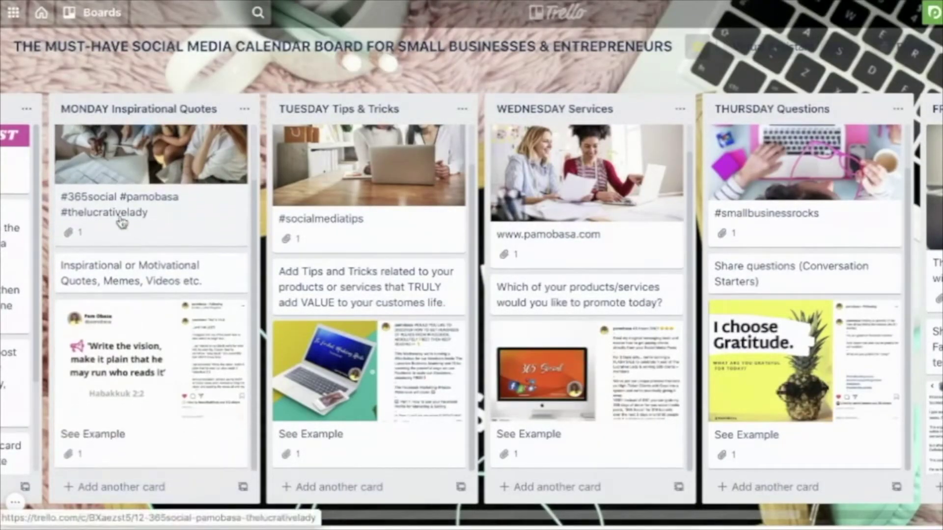
left_click(136, 375)
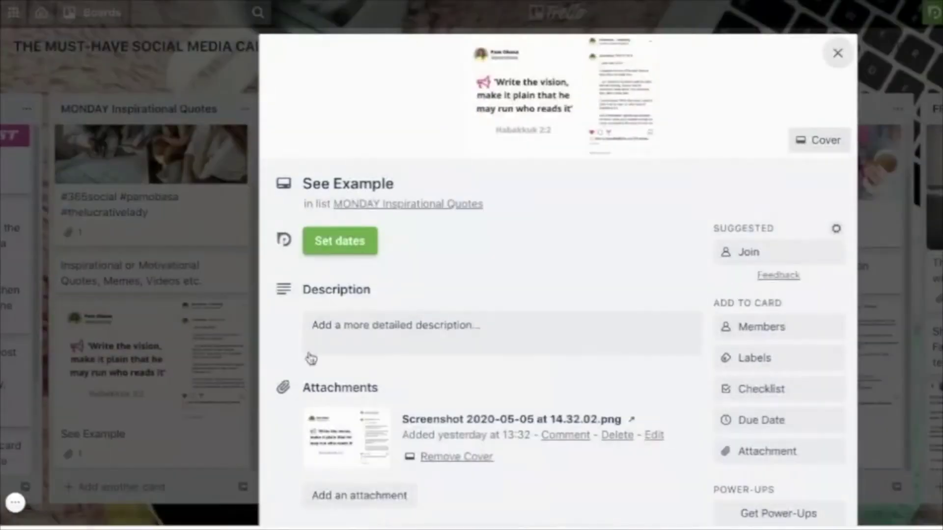
left_click(602, 126)
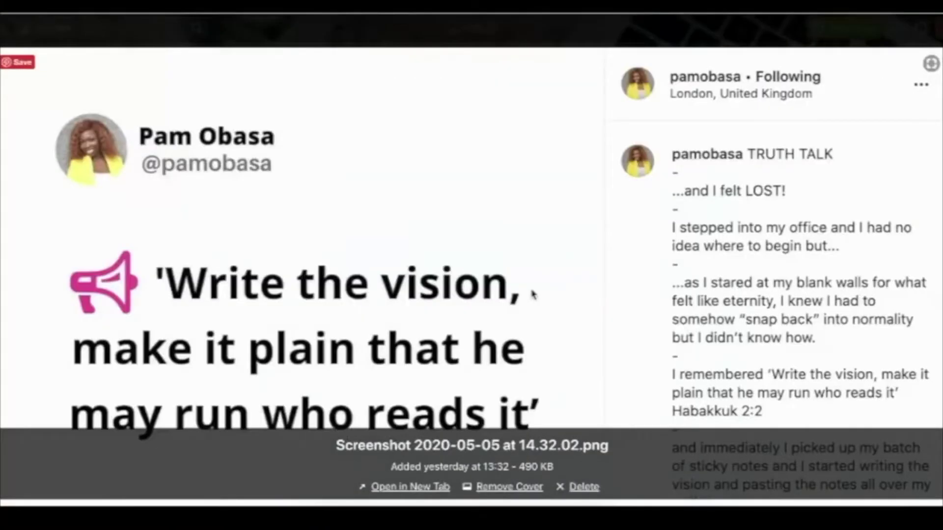
scroll(617, 287, "down", 5)
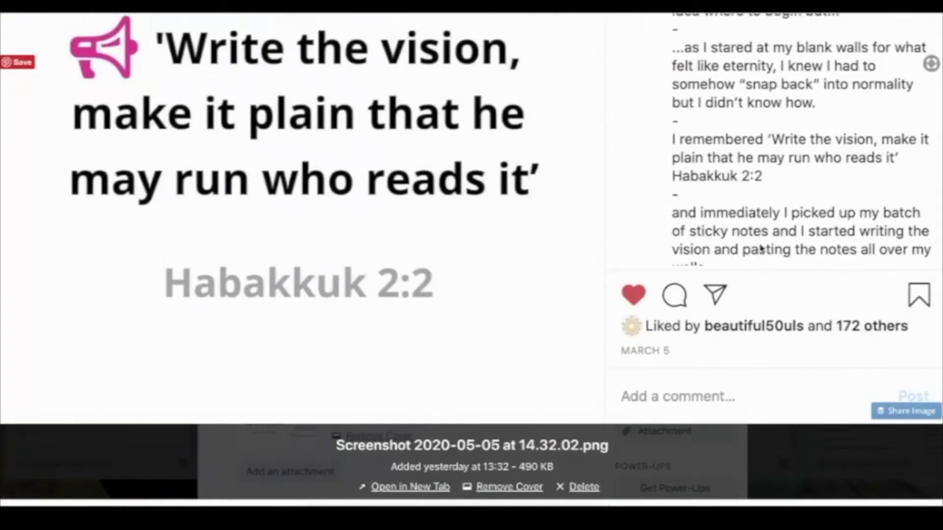
scroll(761, 249, "up", 5)
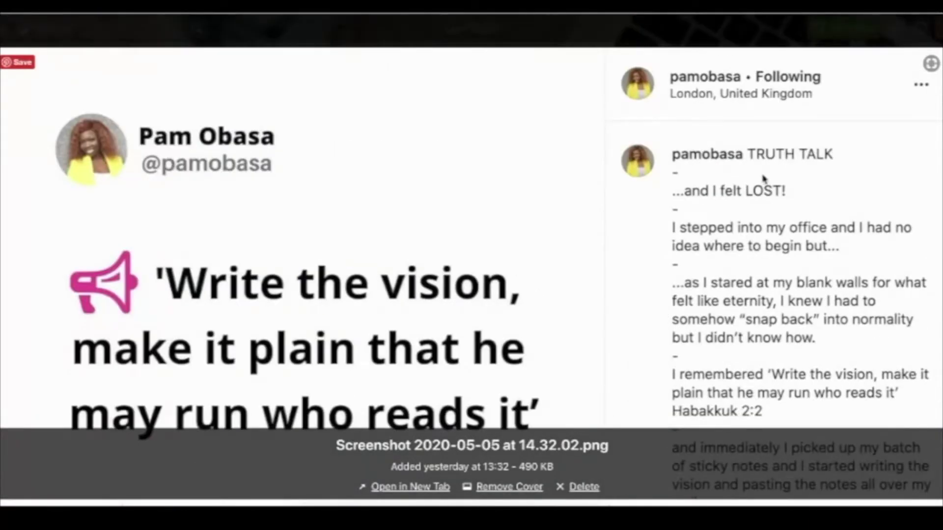
scroll(322, 210, "down", 3)
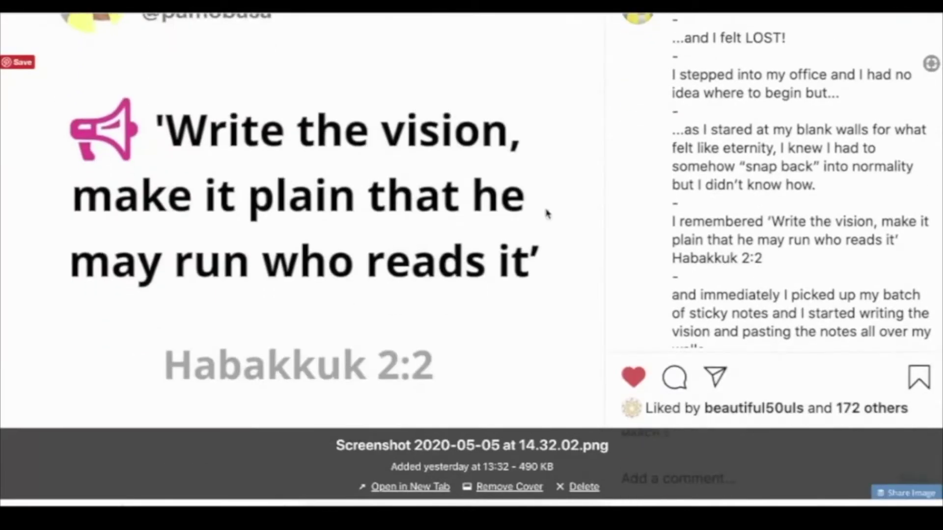
scroll(779, 158, "up", 5)
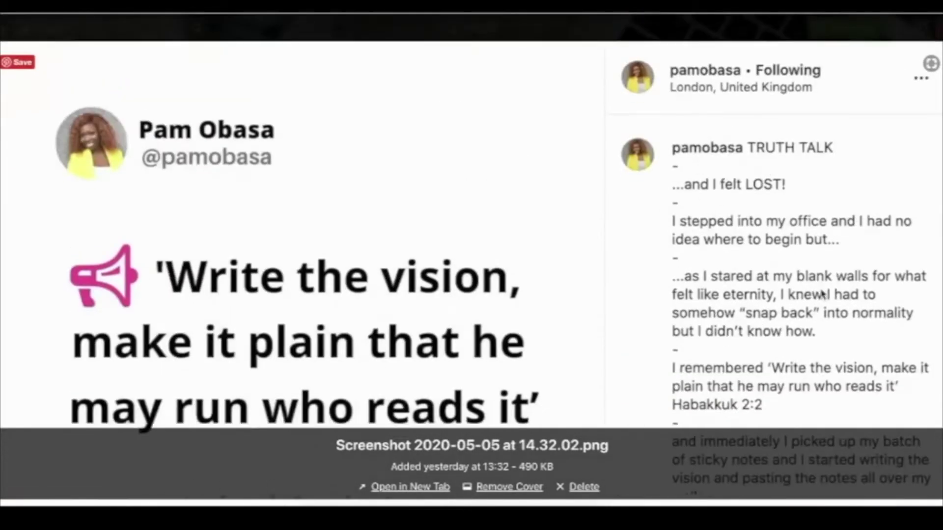
scroll(822, 294, "down", 3)
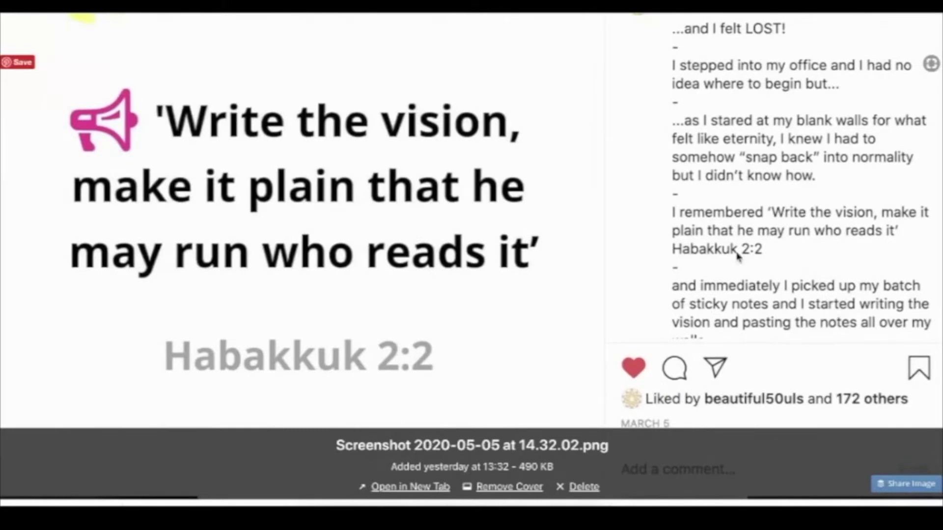
scroll(738, 255, "up", 3)
scroll(653, 238, "down", 1)
scroll(653, 240, "up", 1)
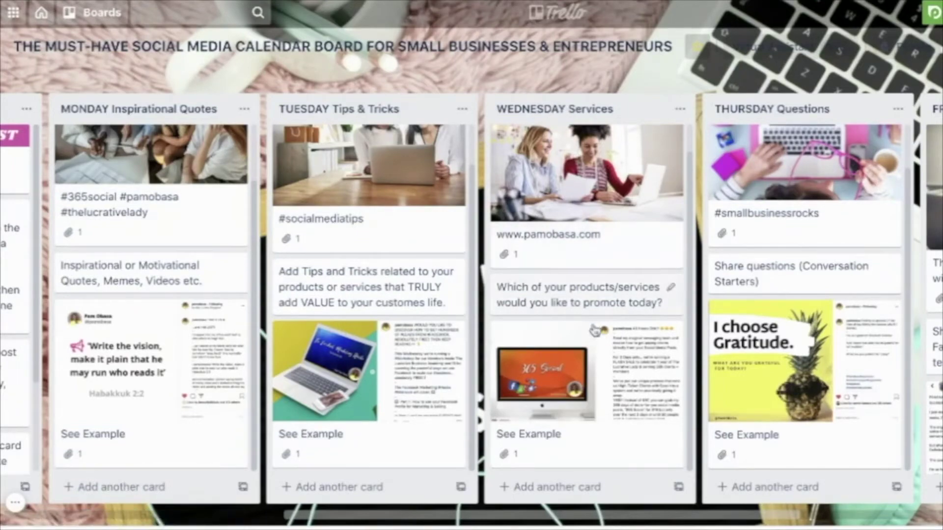
Look across the weekday content lists as far as SUNDAY Relevant blog/video, and return to MONDAY Inspirational Quotes
scroll(592, 361, "right", 4)
scroll(471, 344, "right", 1)
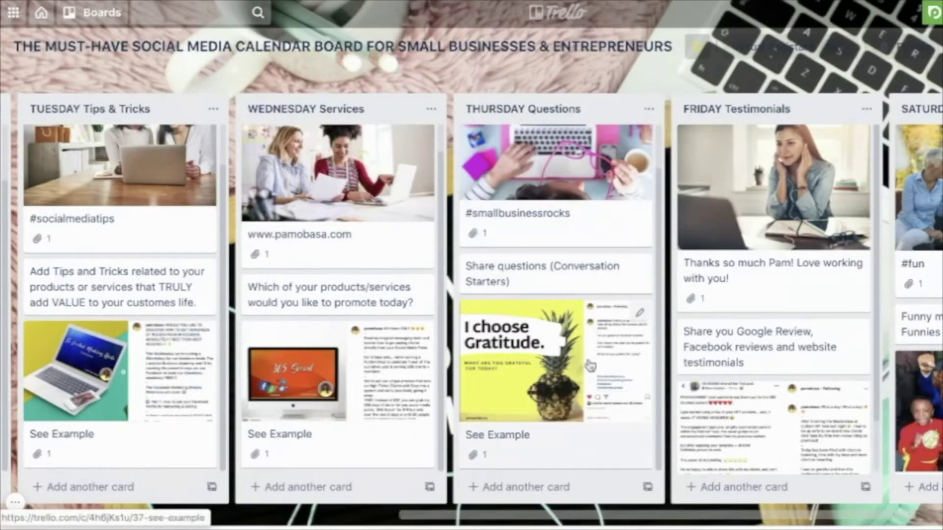
scroll(584, 363, "right", 4)
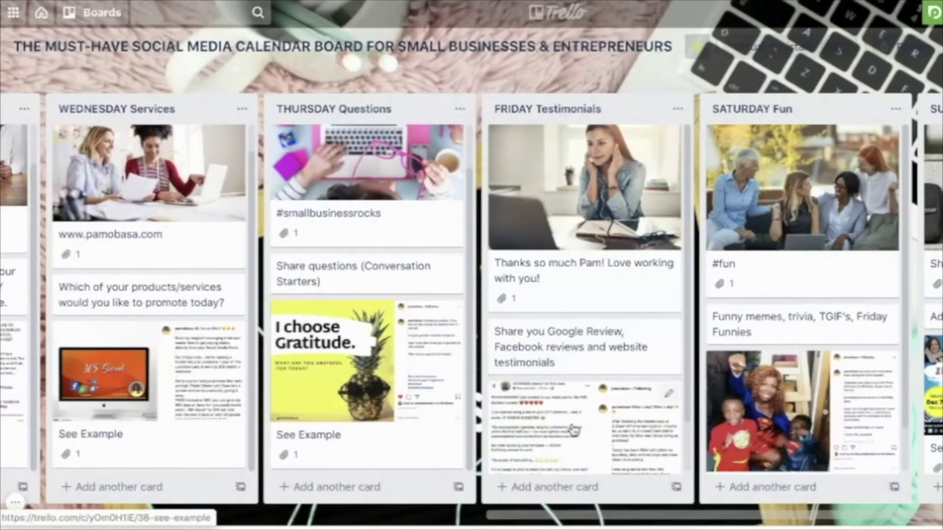
scroll(579, 420, "right", 4)
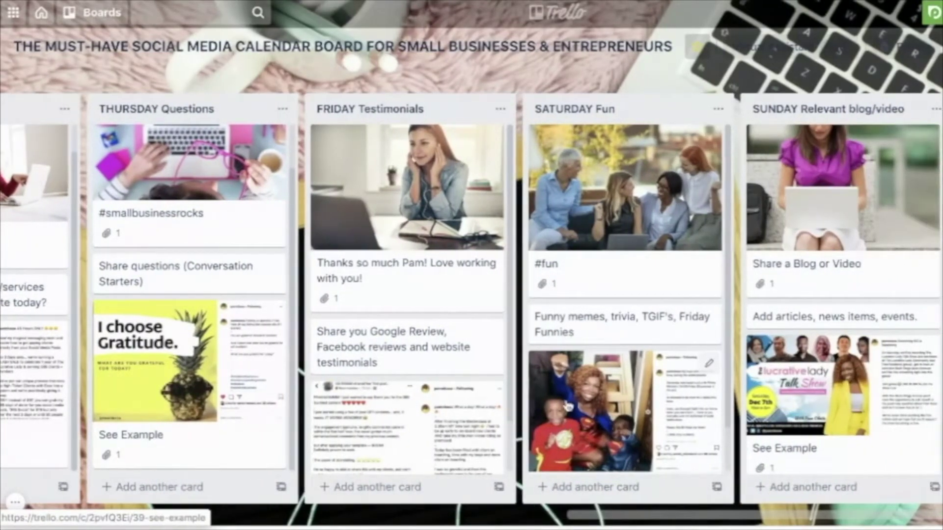
scroll(705, 230, "right", 1)
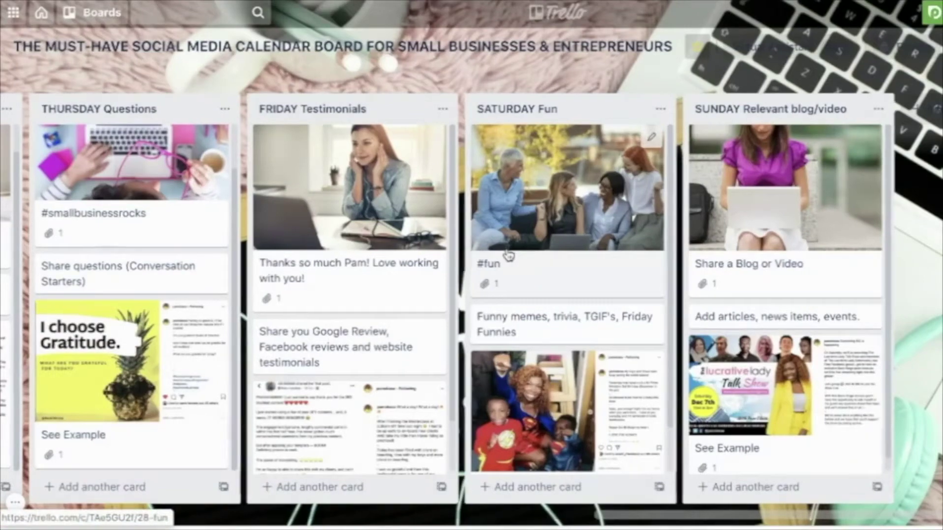
scroll(529, 242, "left", 15)
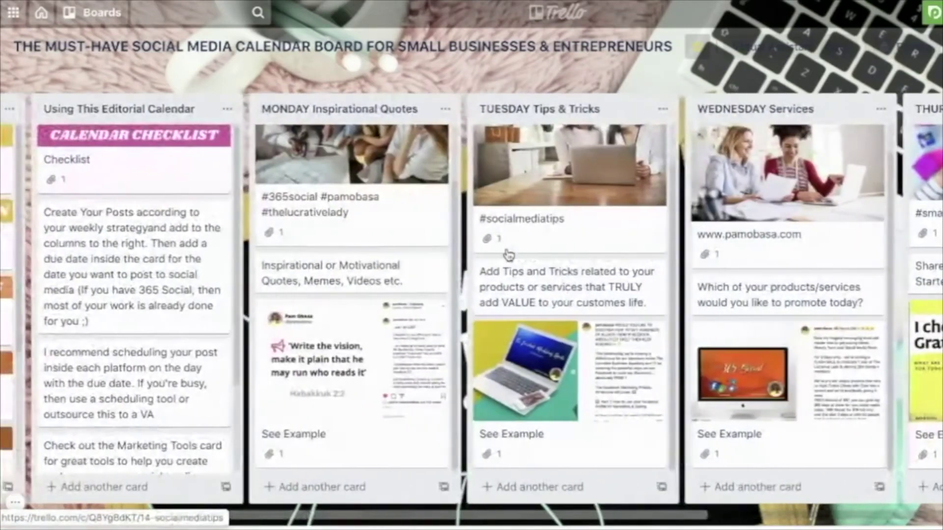
scroll(508, 254, "right", 5)
scroll(508, 254, "left", 3)
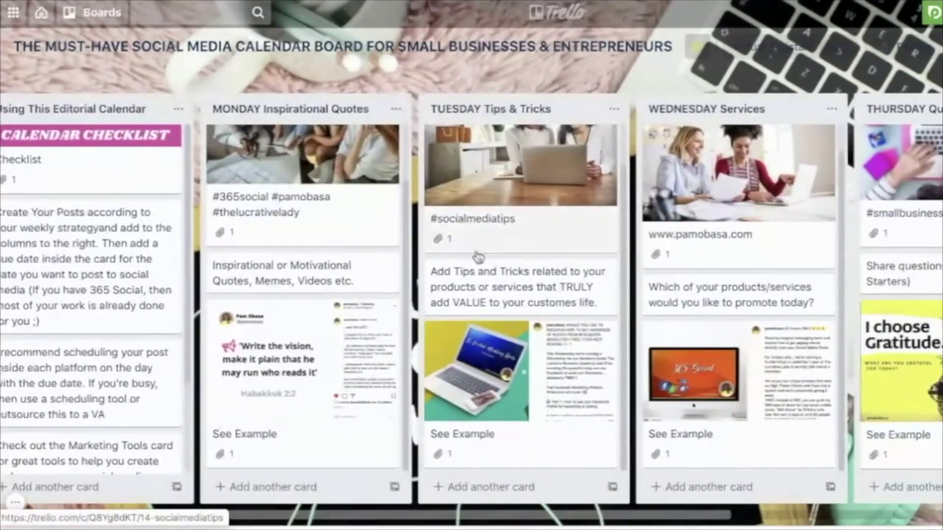
Add a card titled "Post for Monday 7th May 2020" to the MONDAY Inspirational Quotes list
left_click(271, 488)
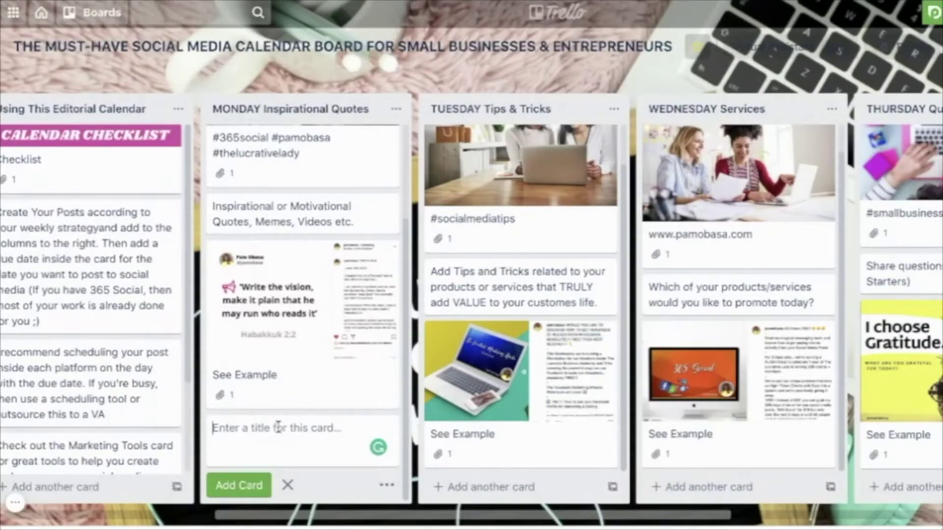
type("Post for Monday 7th M")
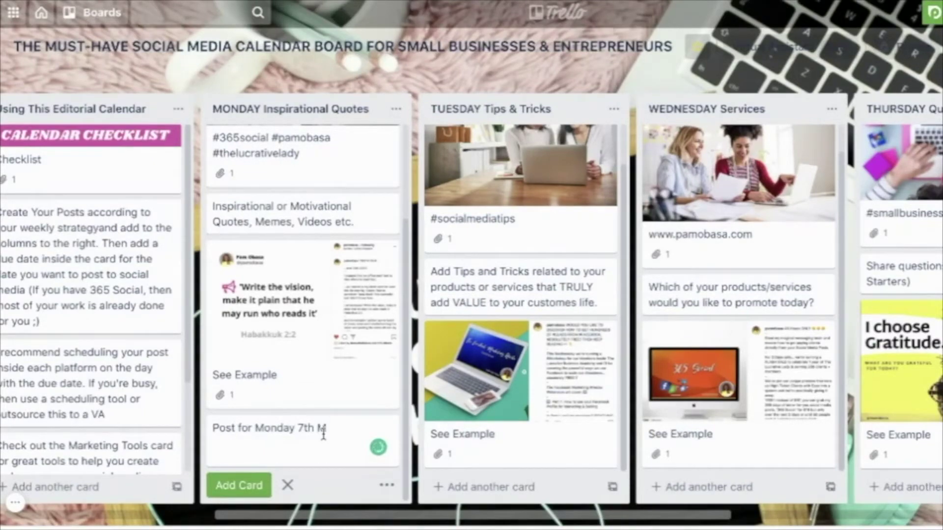
type("020")
key("Return")
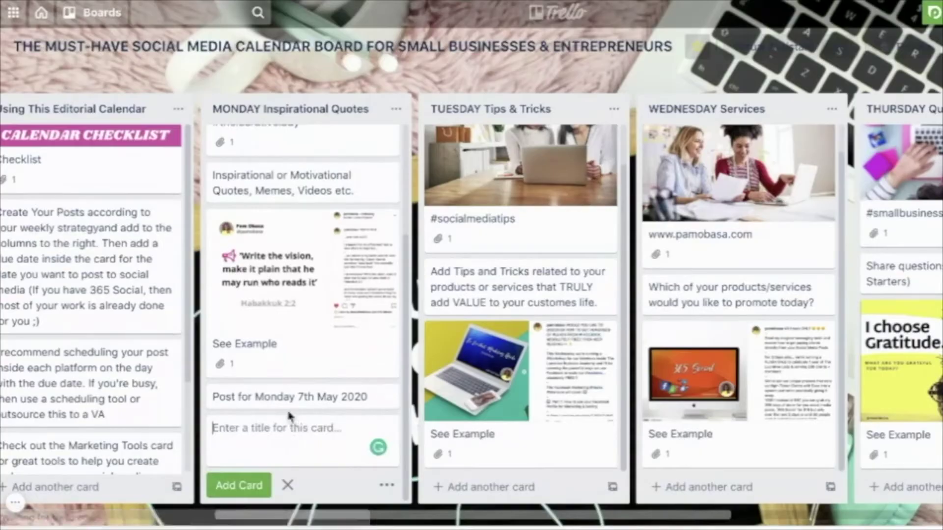
Give the "Post for Monday 7th May 2020" card the description "Paste your post in here" and join it as a member
left_click(274, 395)
left_click(370, 236)
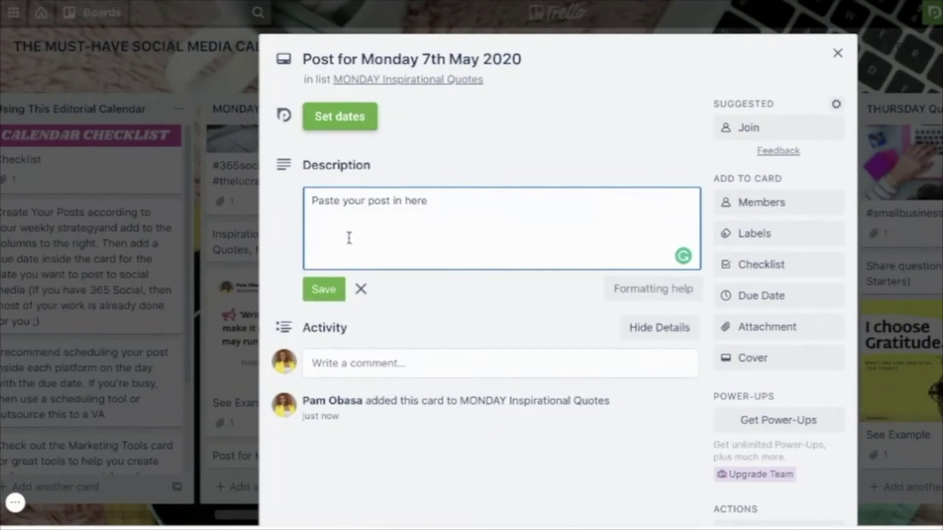
left_click(324, 289)
scroll(528, 231, "down", 3)
scroll(528, 231, "up", 3)
left_click(748, 114)
scroll(752, 185, "down", 2)
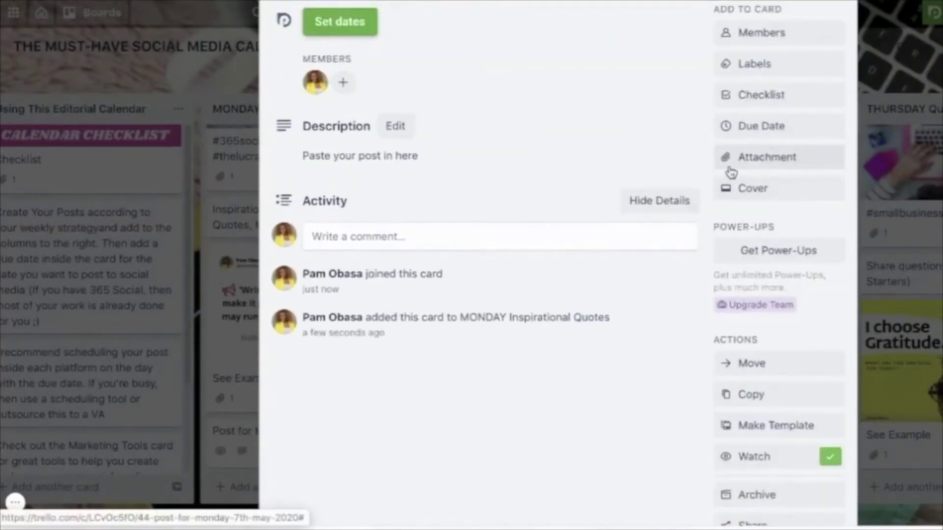
View the attachment source options for the Monday post card, and close the card
left_click(752, 158)
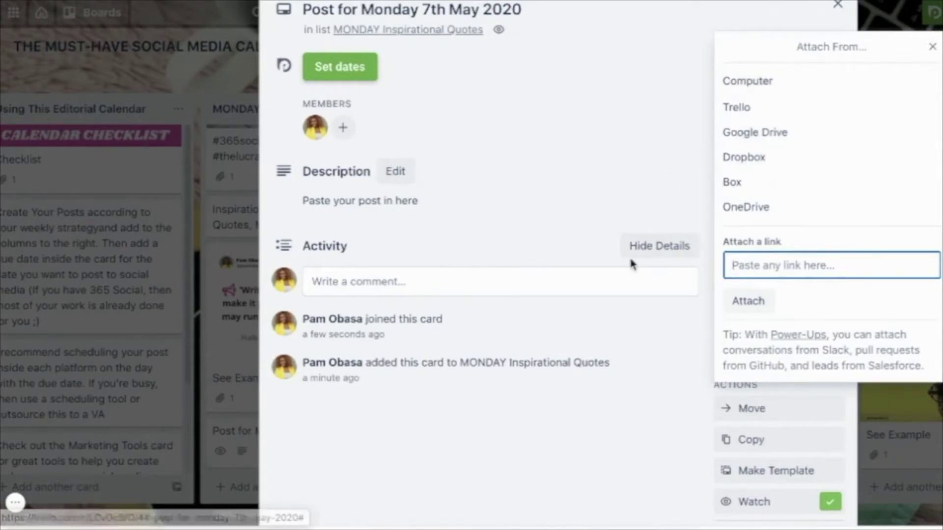
left_click(933, 47)
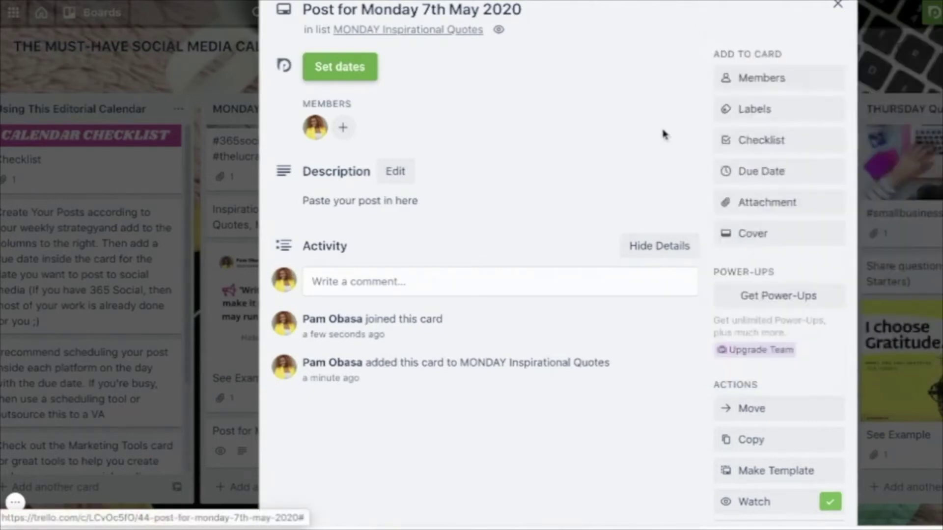
left_click(838, 5)
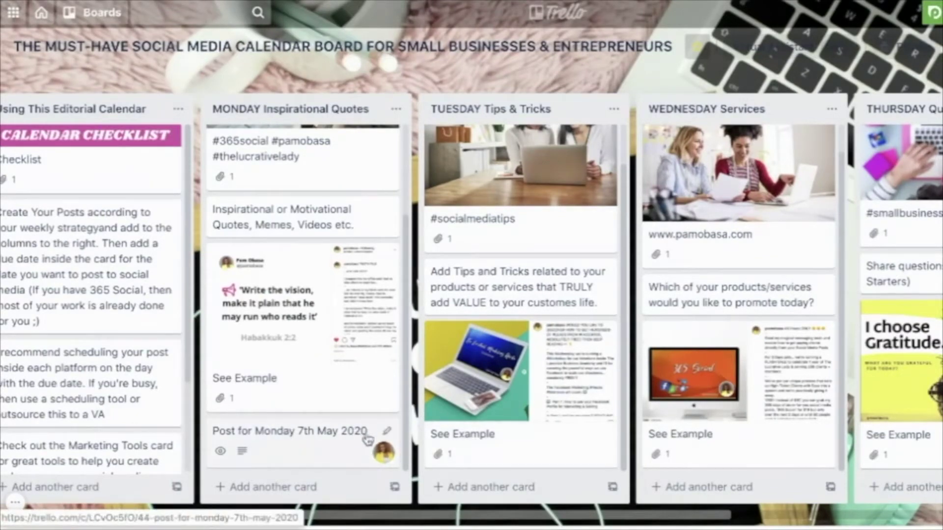
Add a card titled "Post for Tuesday 8th May 2020" to the TUESDAY Tips & Tricks list
left_click(483, 487)
type("Post for")
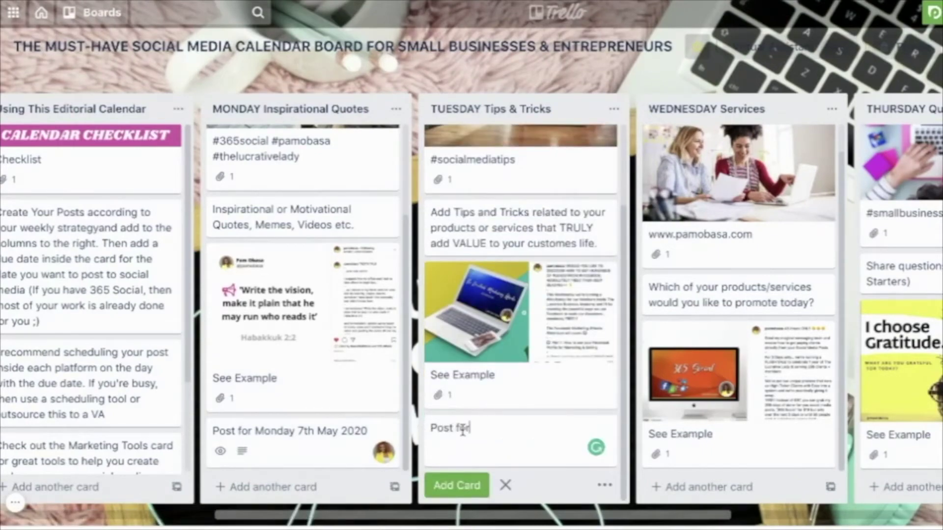
type(" Tuesday 8th May ")
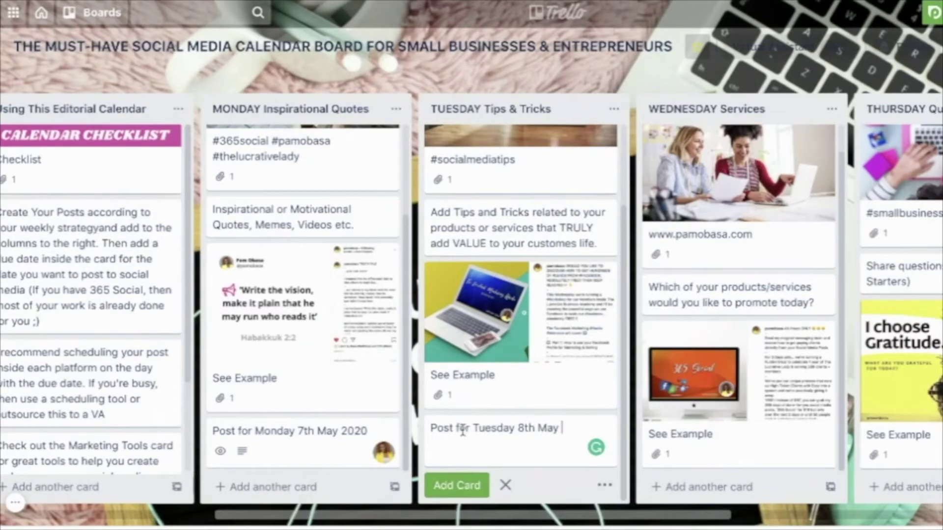
type("220")
key("BackSpace")
key("BackSpace")
left_click(456, 486)
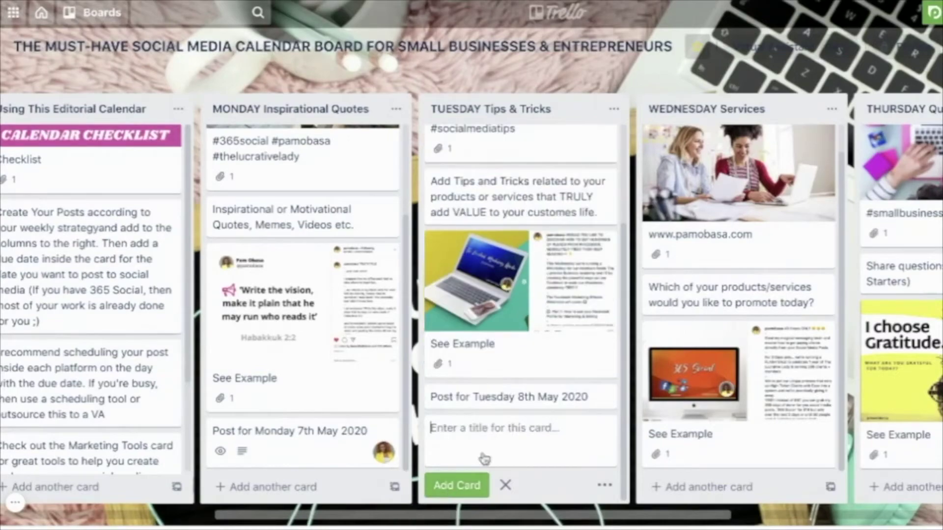
Save the description "paste post in here" on the "Post for Tuesday 8th May 2020" card
left_click(497, 401)
left_click(497, 221)
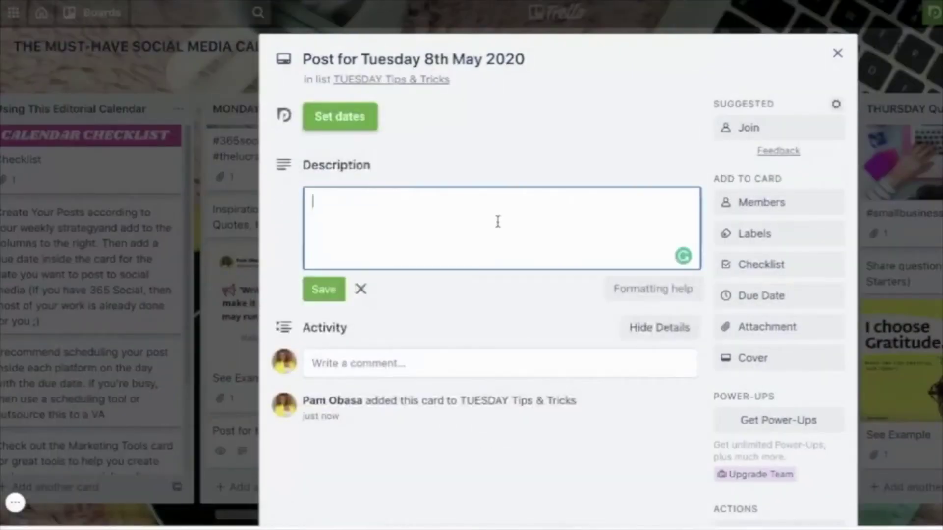
type("paste post in here")
left_click(335, 295)
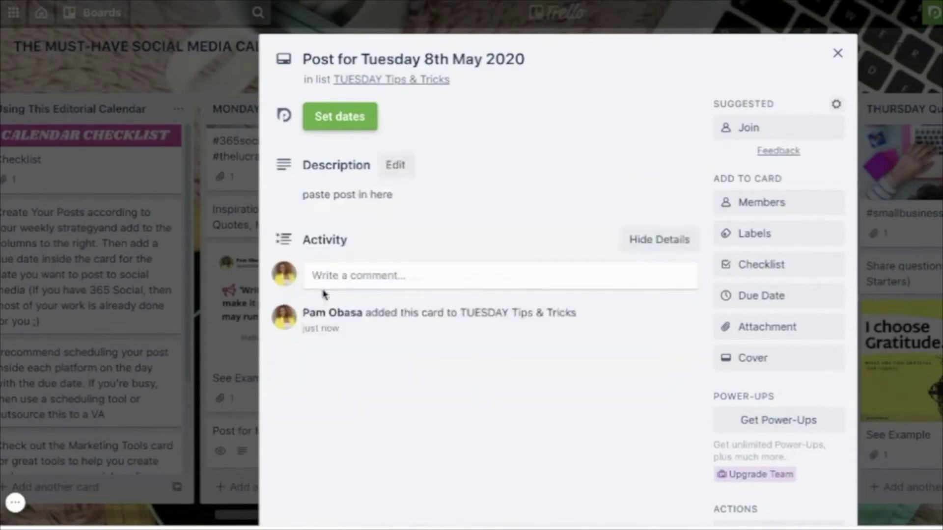
View the attachment source options for the Tuesday post card, and close the card
left_click(761, 329)
left_click(932, 47)
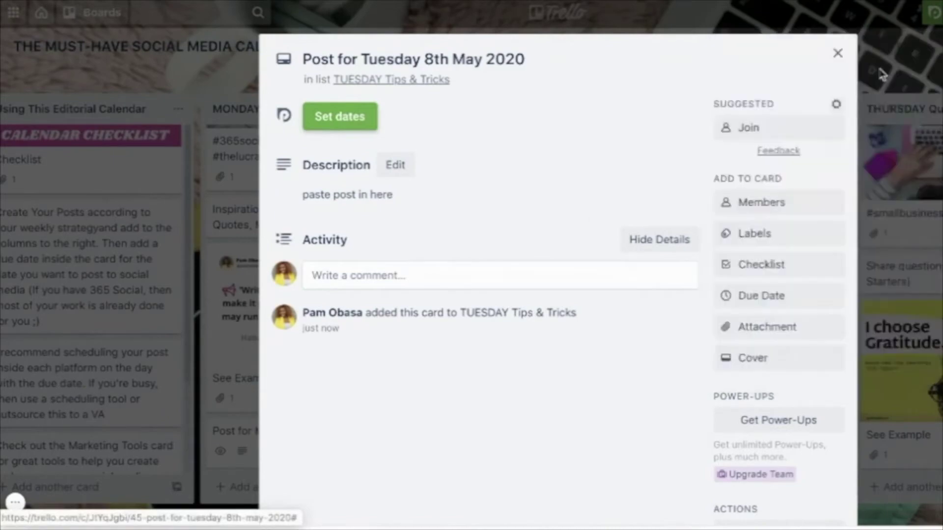
left_click(837, 53)
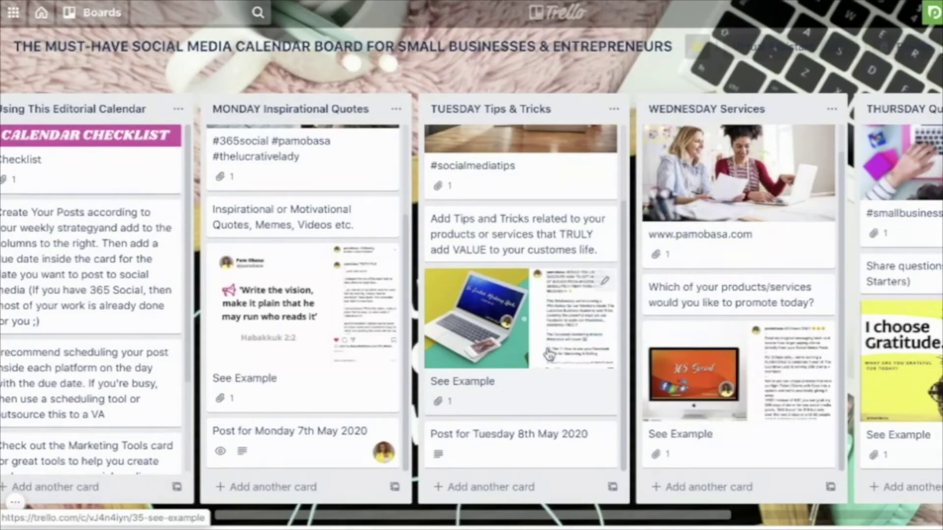
Add a card titled "Post for Monday 14th May 2020" to the MONDAY Inspirational Quotes list
scroll(438, 302, "right", 1)
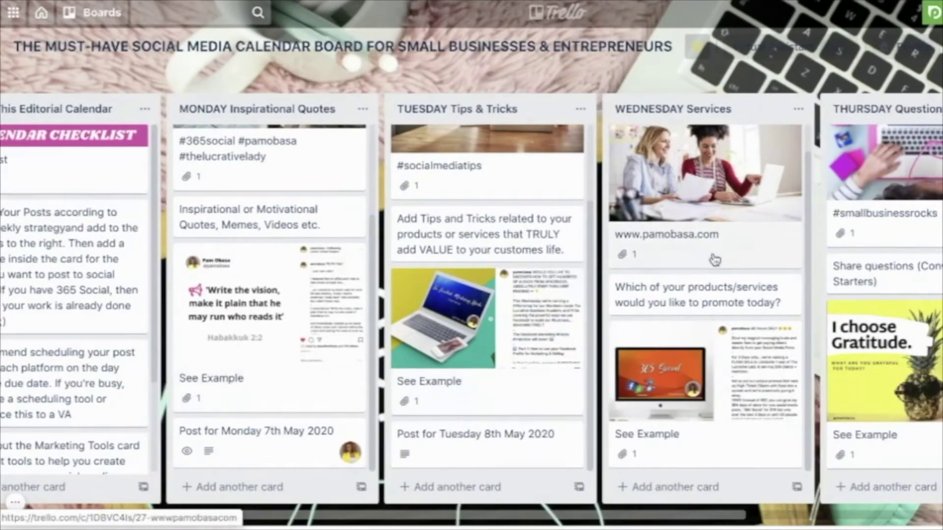
scroll(874, 236, "right", 5)
scroll(874, 245, "right", 8)
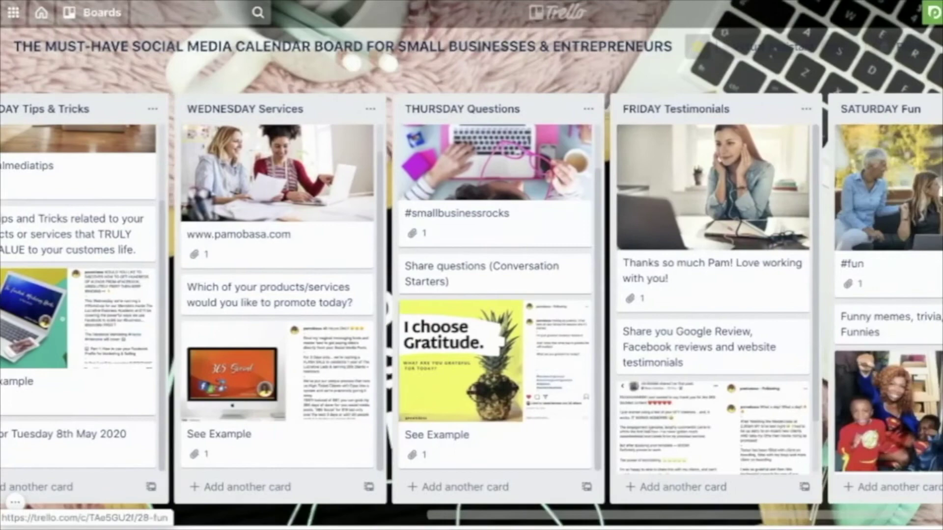
scroll(319, 414, "left", 14)
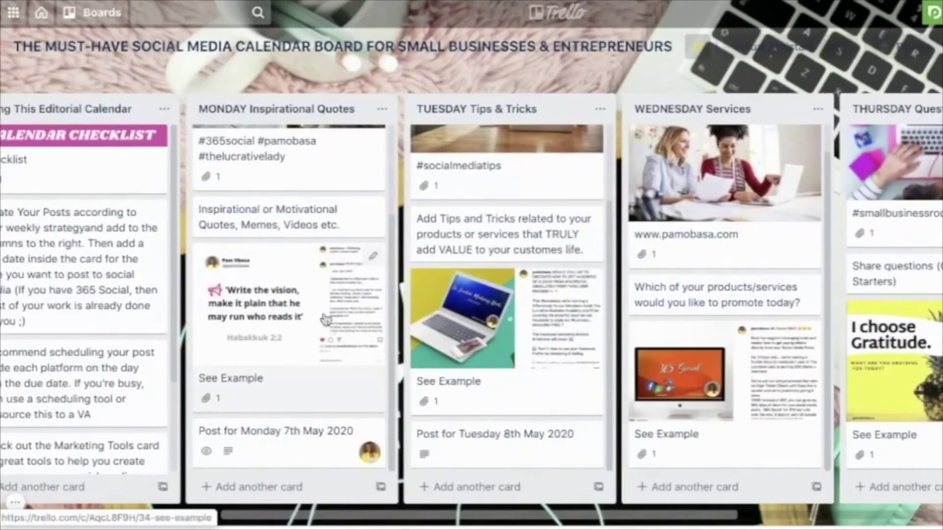
left_click(265, 487)
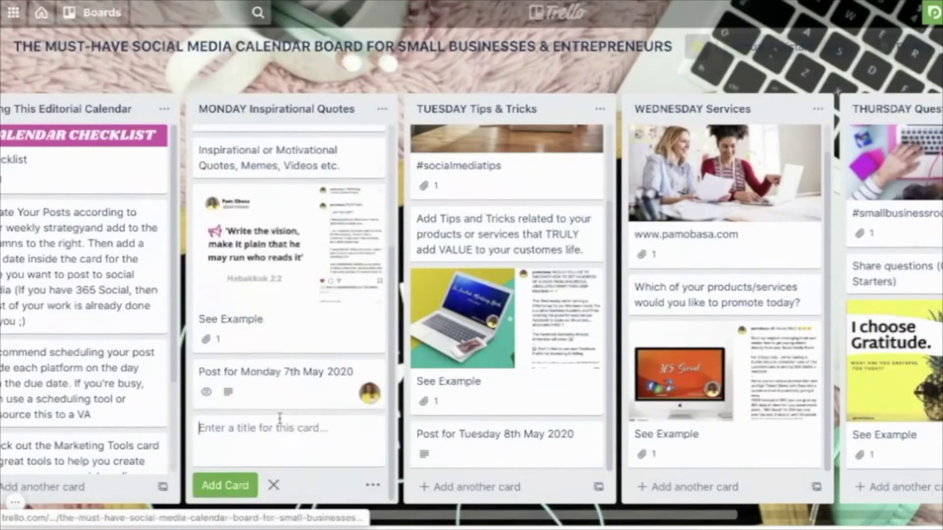
type("Po")
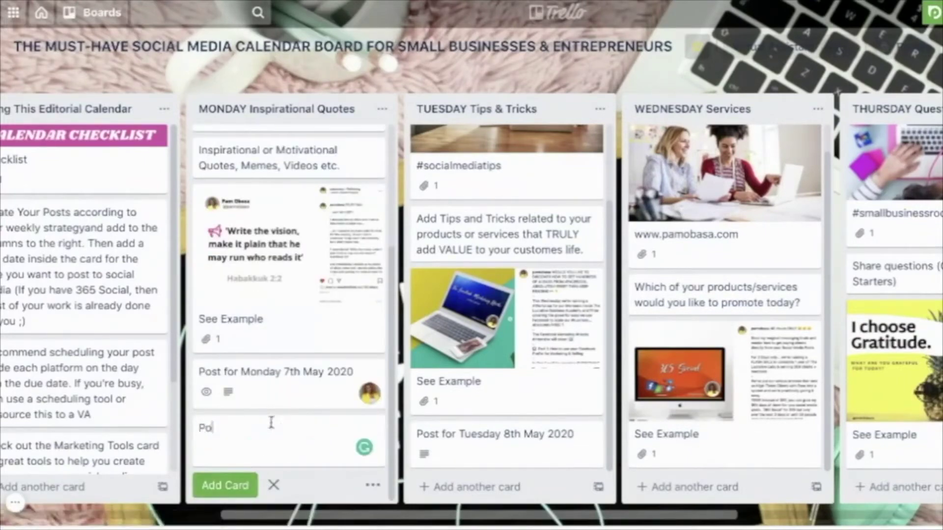
type("st for Monday 14th")
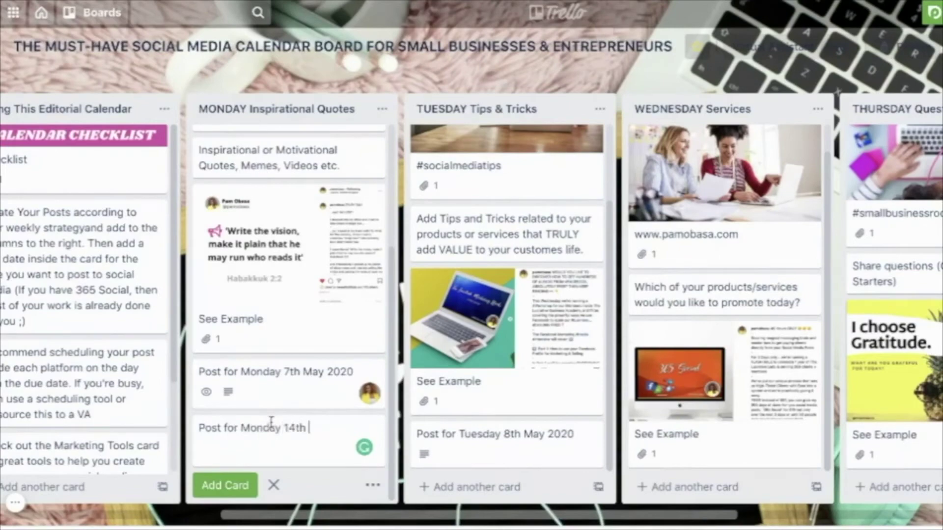
type(" May 2020")
left_click(210, 487)
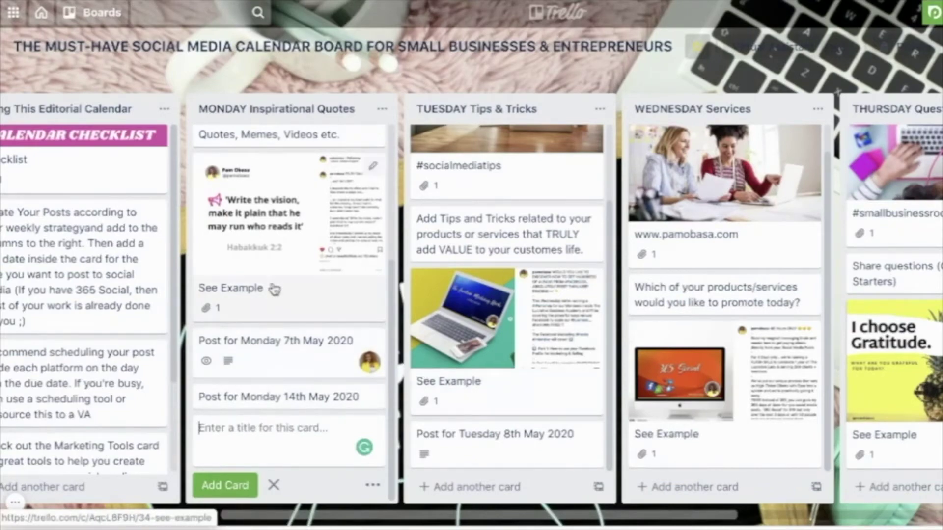
Assign the green label to the "Post for Monday 7th May 2020" card and close the card
scroll(484, 357, "right", 15)
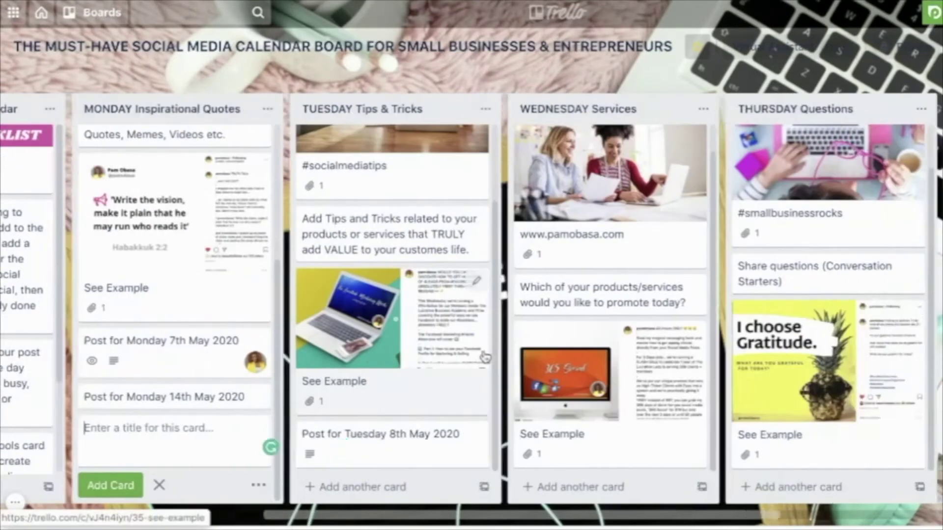
scroll(484, 357, "left", 15)
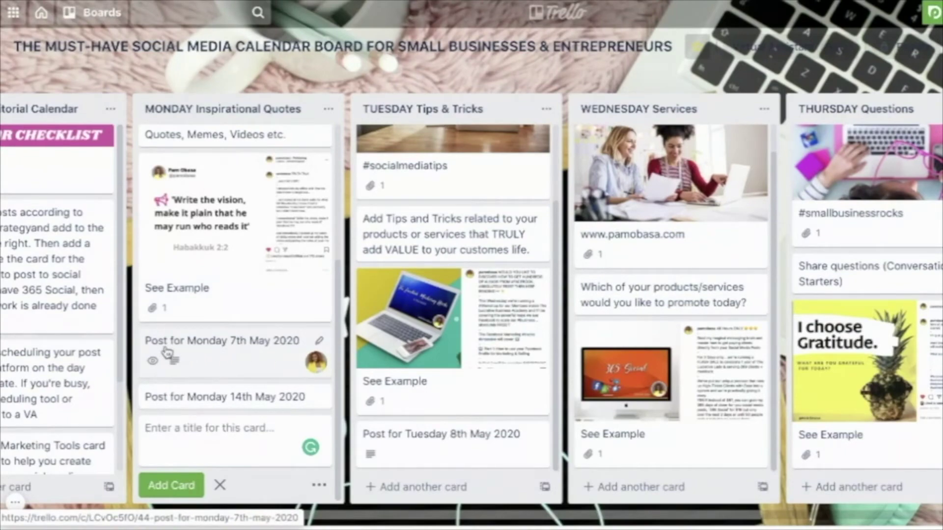
left_click(255, 343)
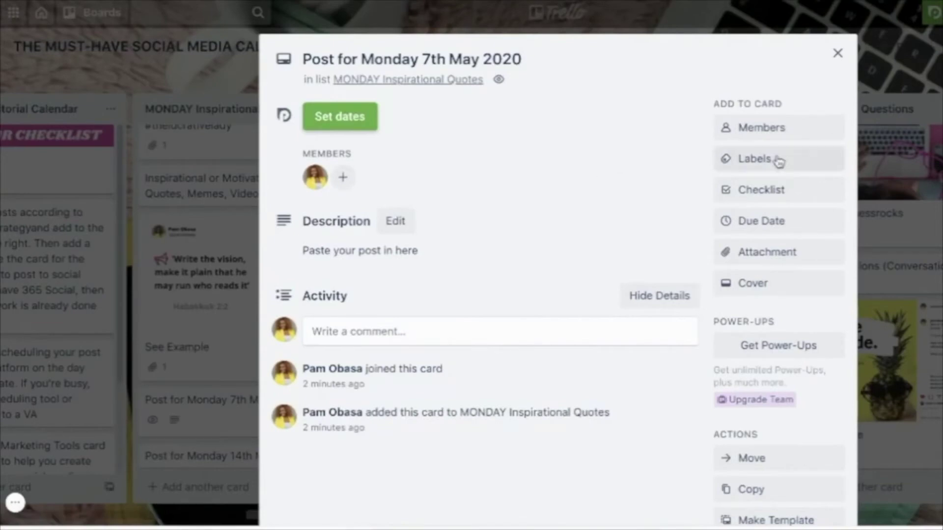
left_click(756, 159)
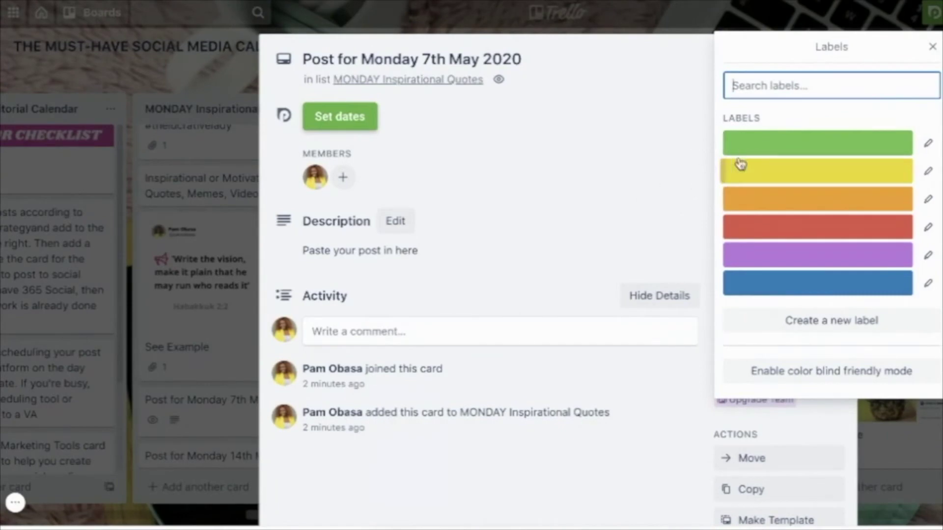
left_click(757, 149)
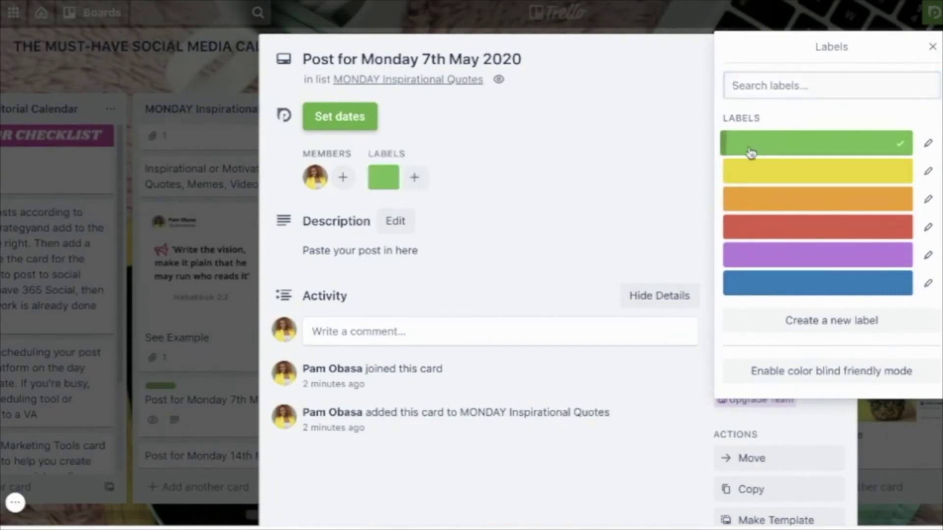
left_click(932, 47)
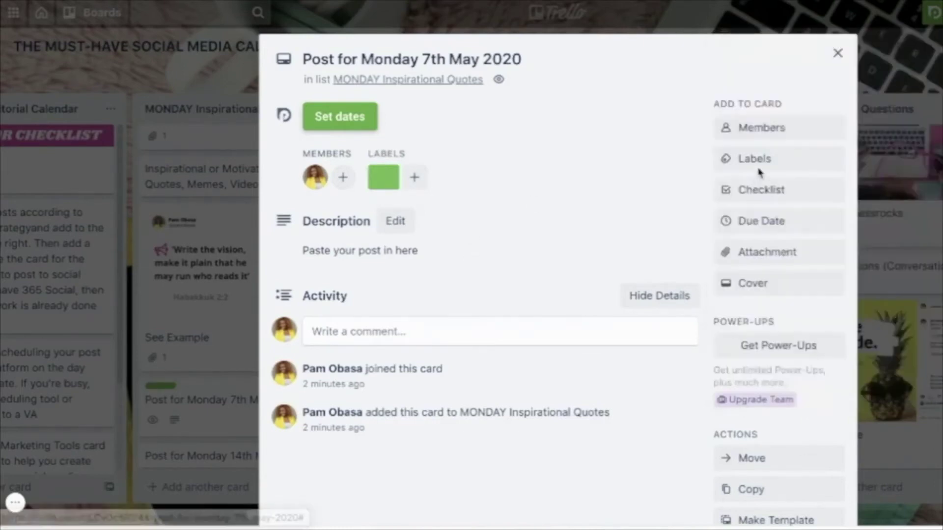
left_click(837, 53)
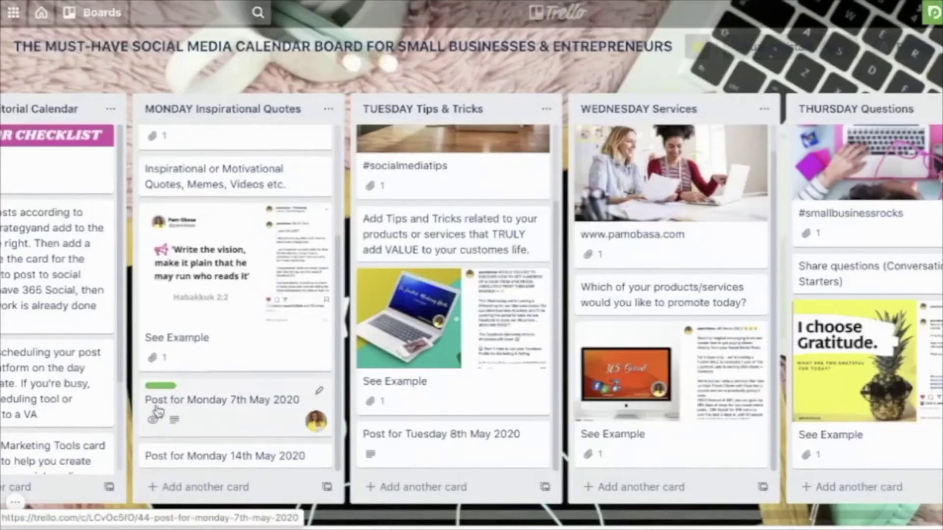
View the label creation options for the "Post for Tuesday 8th May 2020" card, and leave the card with only an orange label
left_click(450, 439)
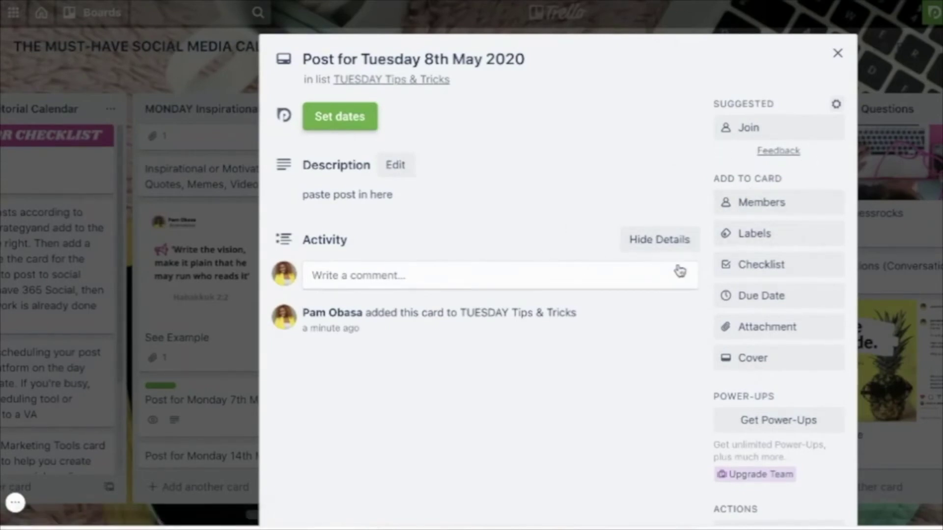
left_click(748, 242)
left_click(762, 225)
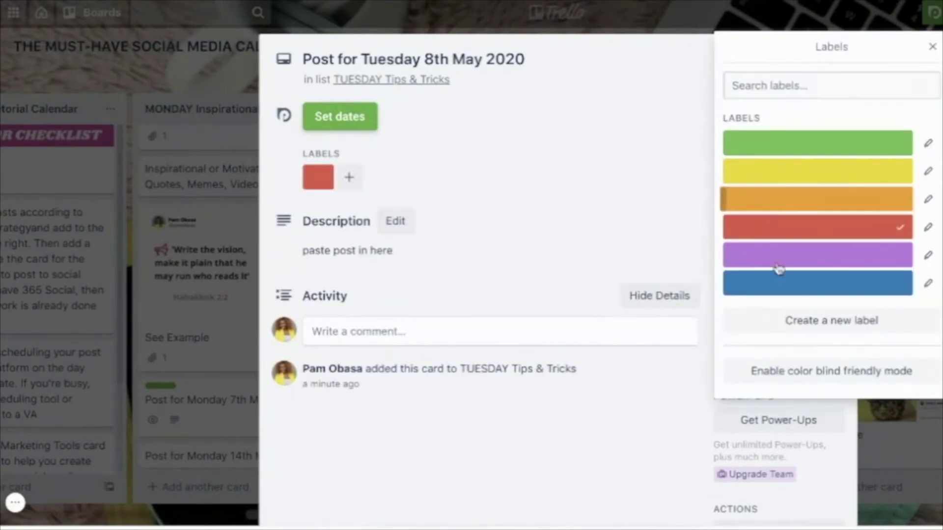
left_click(802, 328)
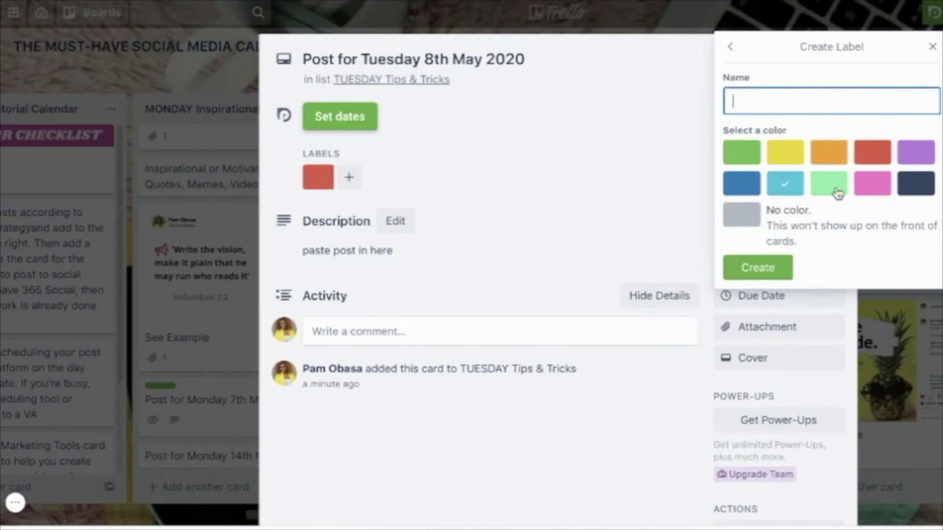
left_click(828, 153)
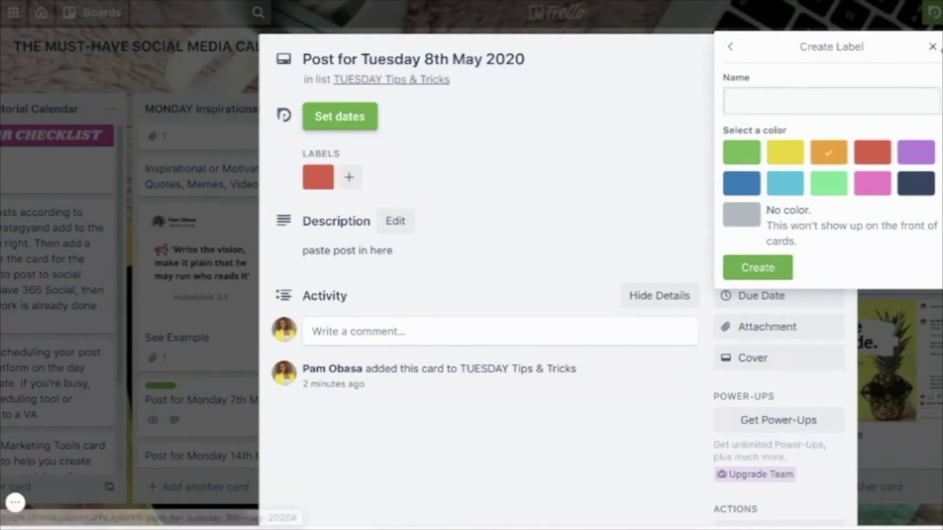
left_click(222, 401)
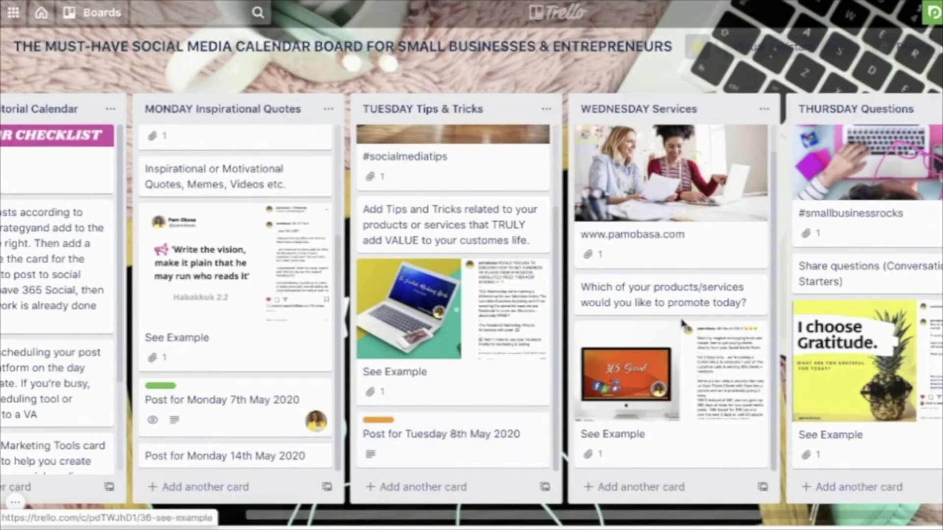
Assign the red label to the "Post for Monday 14th May 2020" card and close the card
left_click(600, 489)
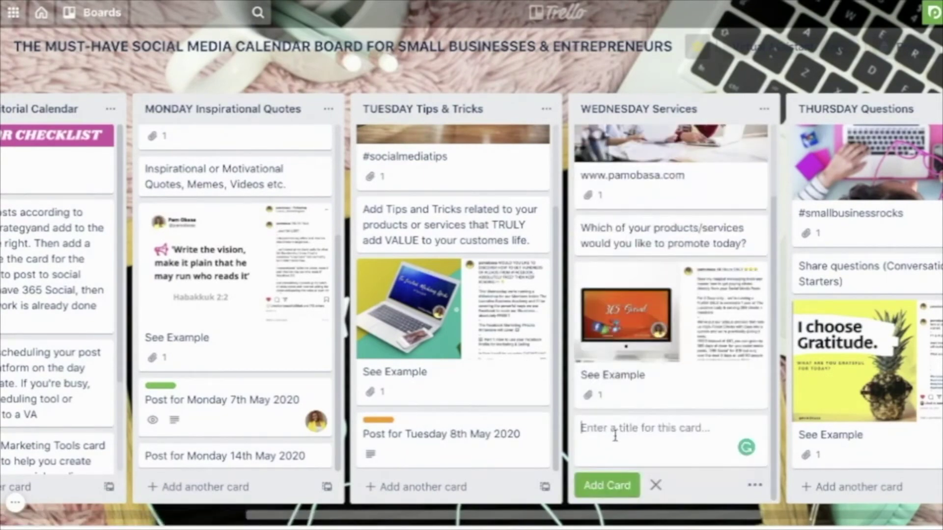
left_click(207, 463)
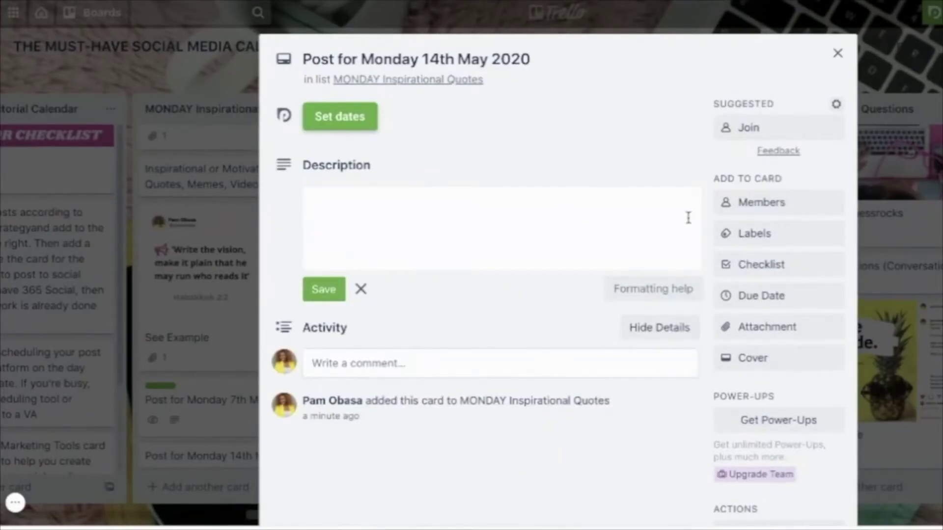
left_click(741, 235)
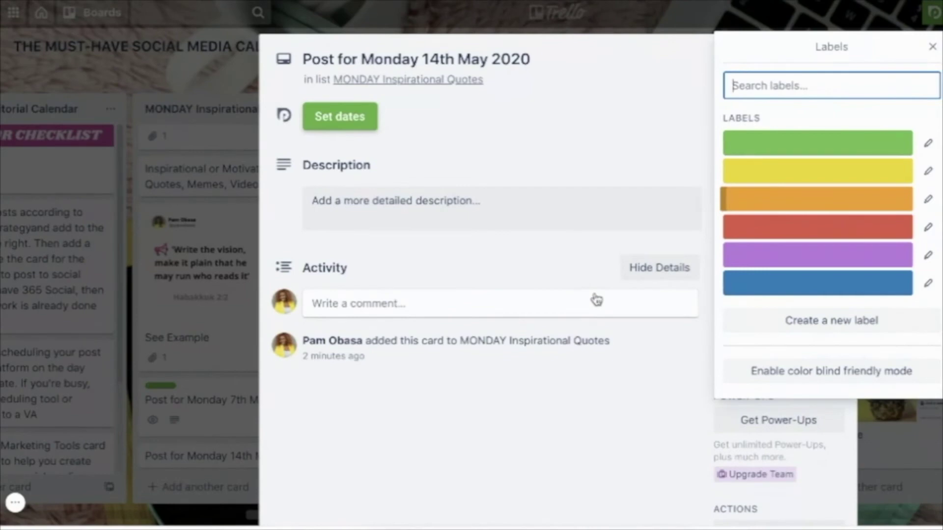
left_click(760, 227)
left_click(639, 147)
left_click(838, 53)
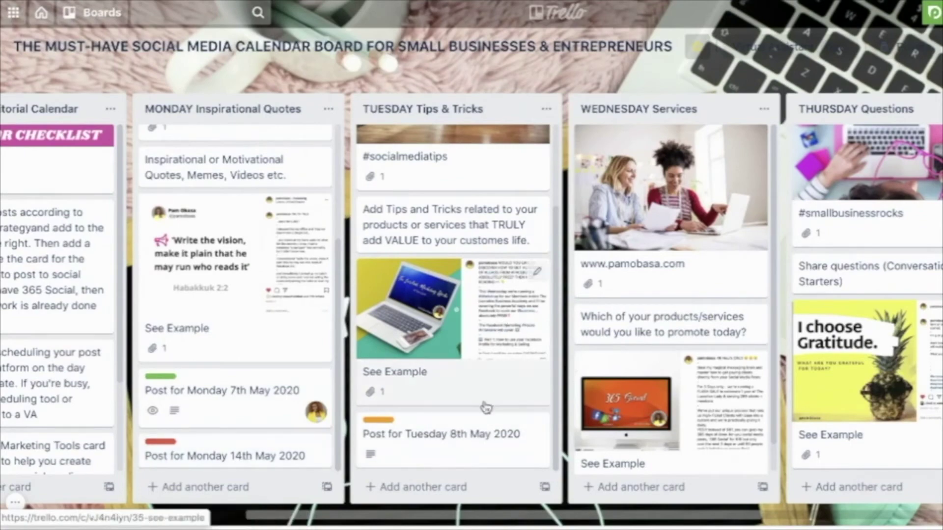
Review the colour-labelled Monday and Tuesday post cards and the weekday lists across the board through SUNDAY Relevant blog/video
scroll(482, 406, "right", 6)
scroll(482, 407, "left", 7)
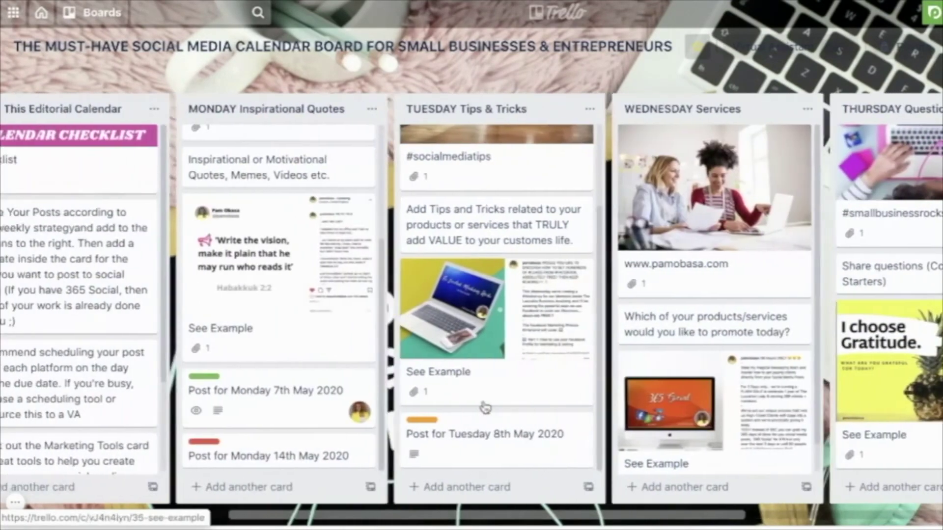
scroll(651, 408, "right", 2)
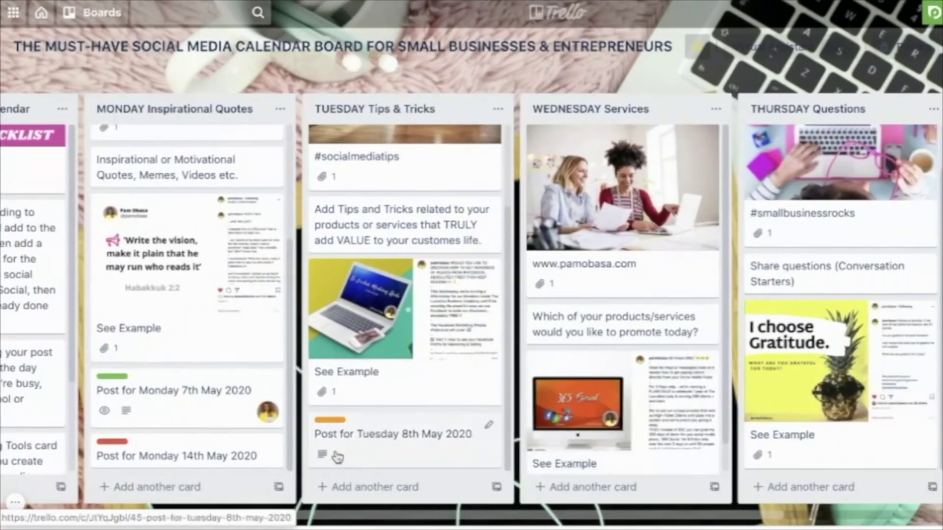
scroll(848, 391, "right", 4)
scroll(513, 427, "left", 5)
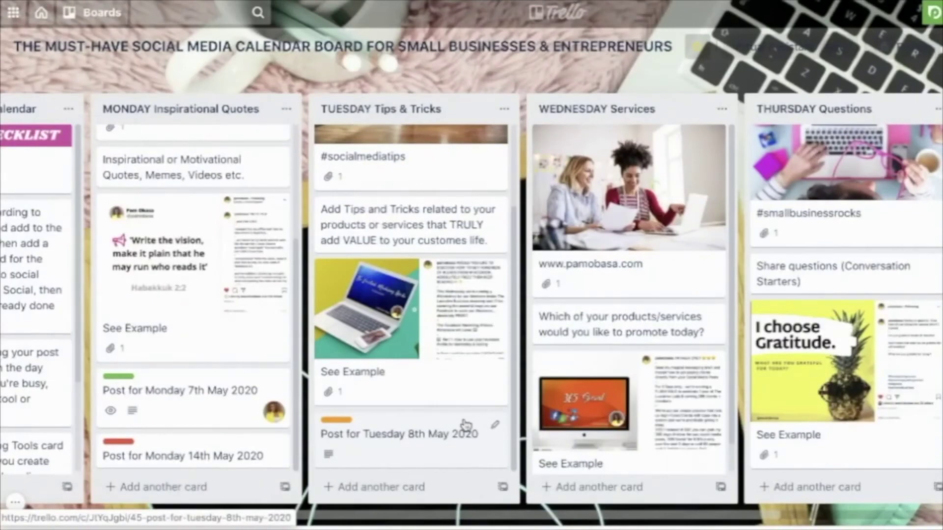
scroll(465, 425, "right", 6)
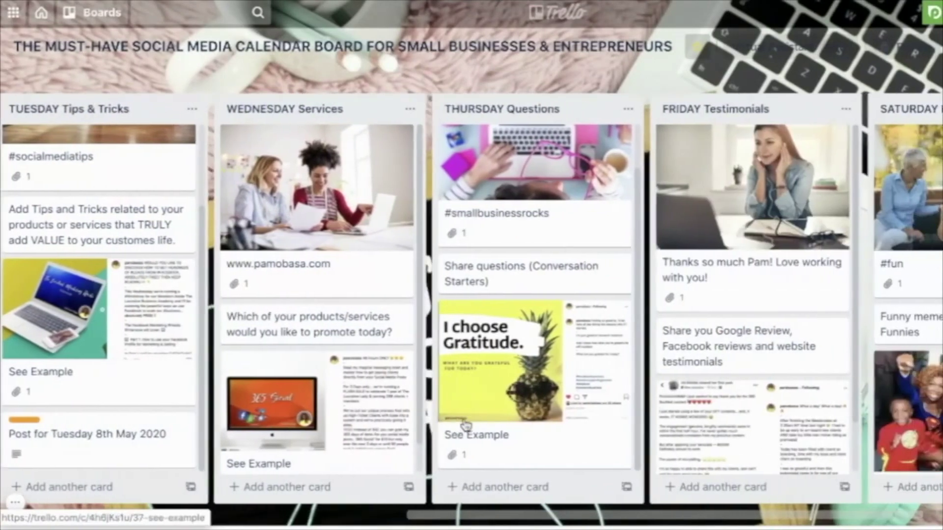
scroll(465, 425, "left", 11)
scroll(466, 425, "left", 2)
scroll(466, 425, "right", 5)
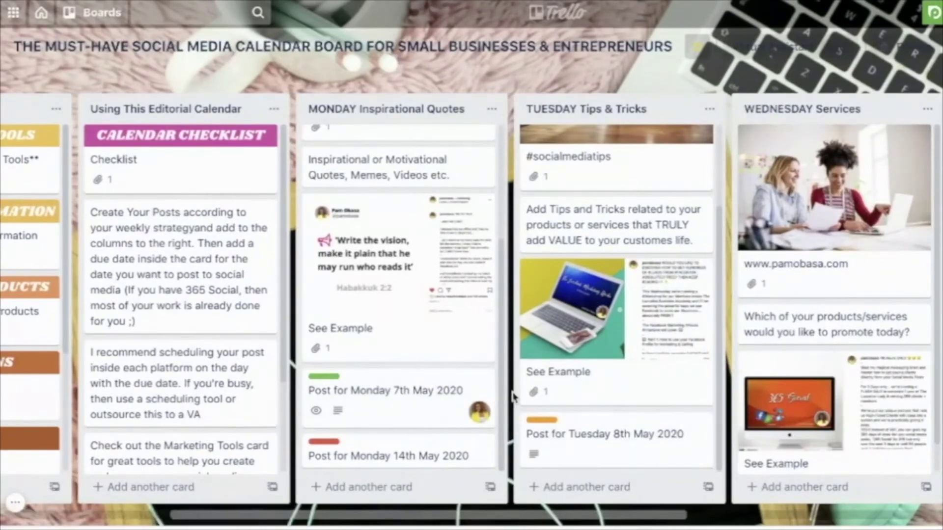
scroll(513, 397, "right", 3)
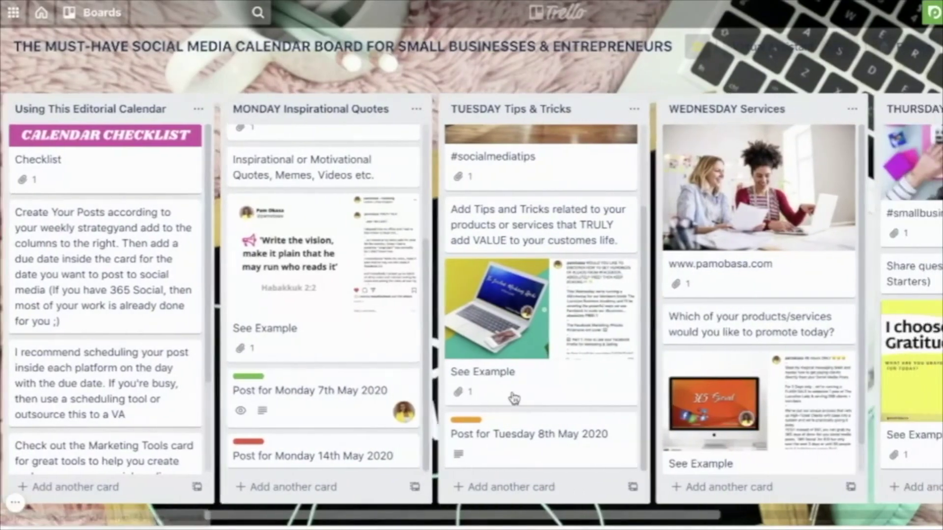
scroll(513, 397, "right", 3)
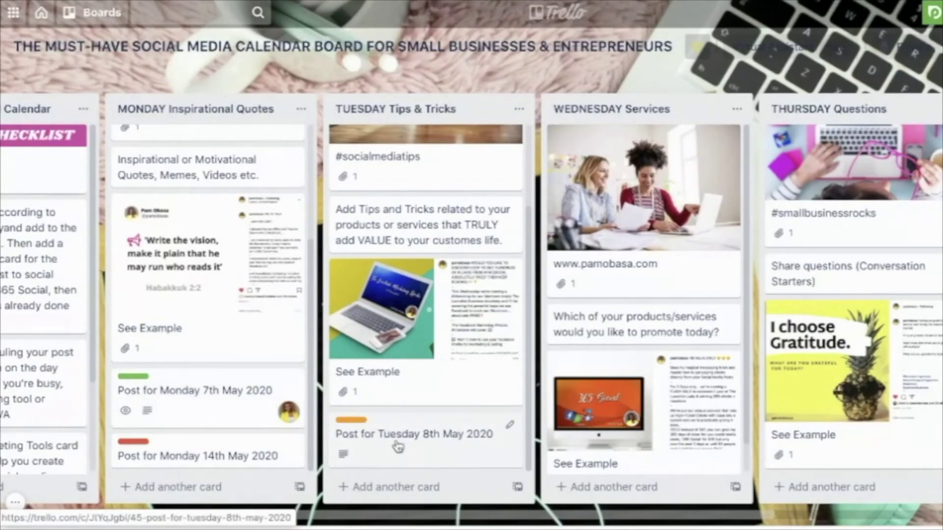
scroll(398, 447, "right", 4)
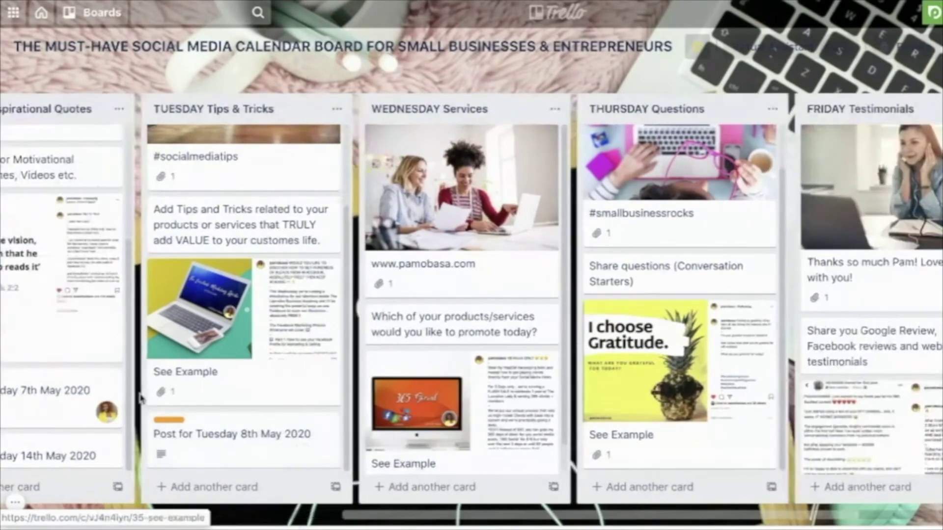
scroll(650, 371, "right", 6)
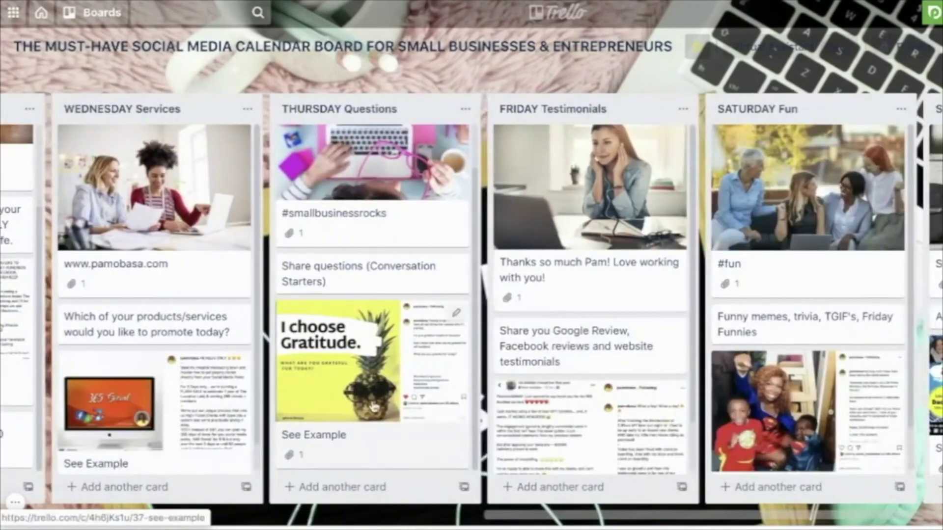
scroll(633, 380, "right", 6)
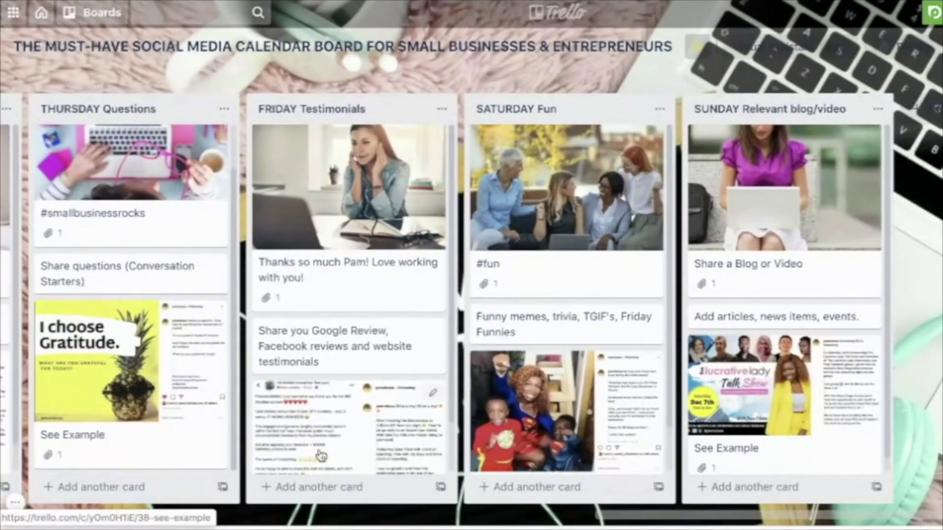
scroll(322, 450, "left", 12)
scroll(321, 455, "left", 1)
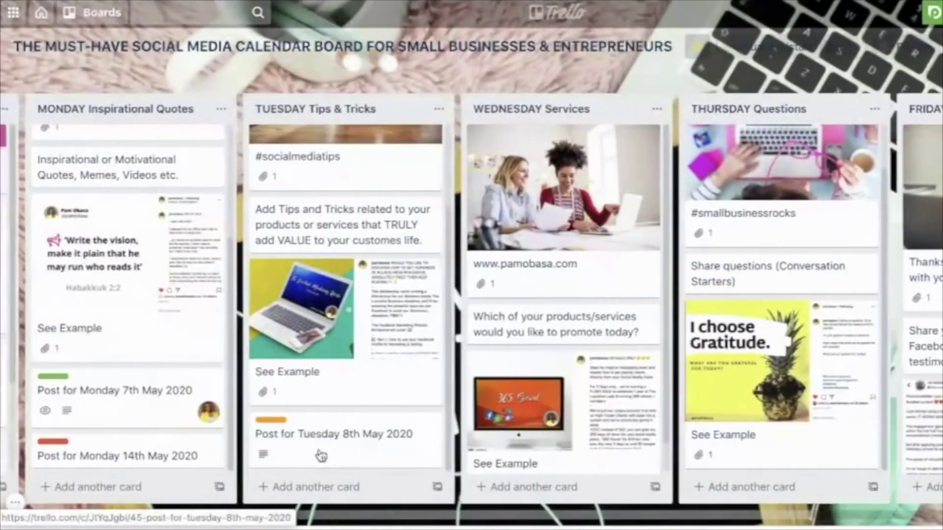
scroll(819, 398, "right", 10)
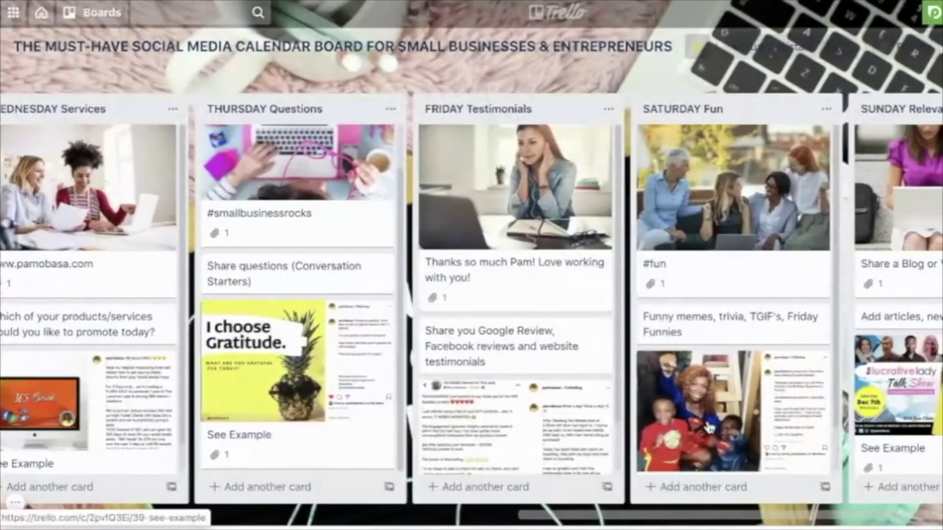
scroll(588, 437, "left", 5)
scroll(588, 437, "left", 9)
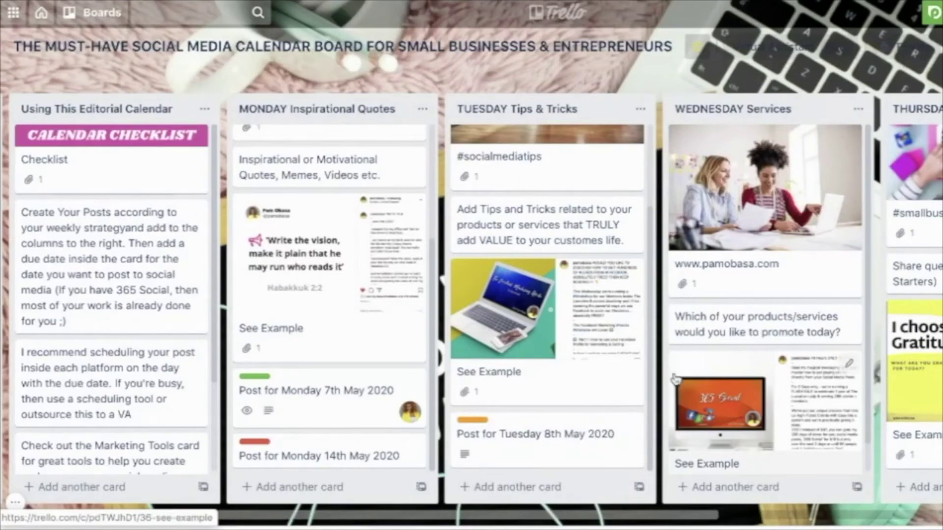
scroll(676, 379, "right", 7)
scroll(676, 379, "right", 4)
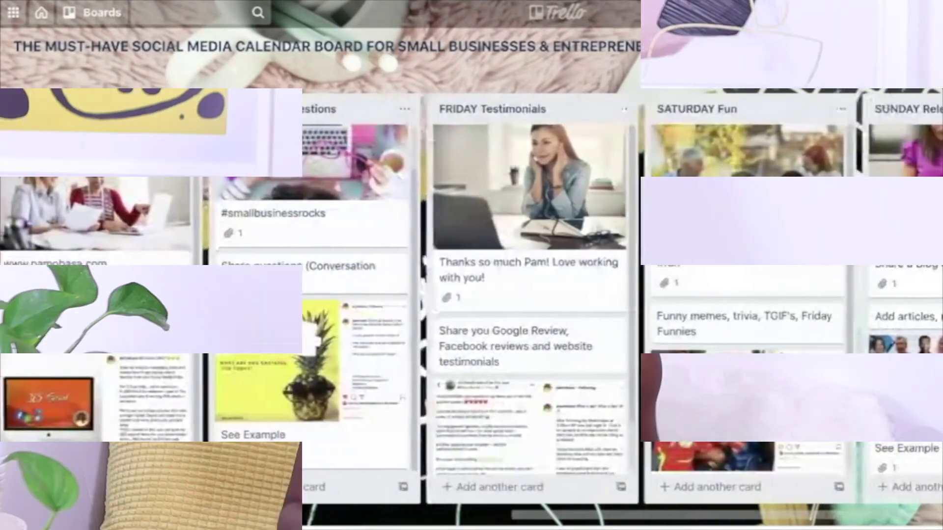